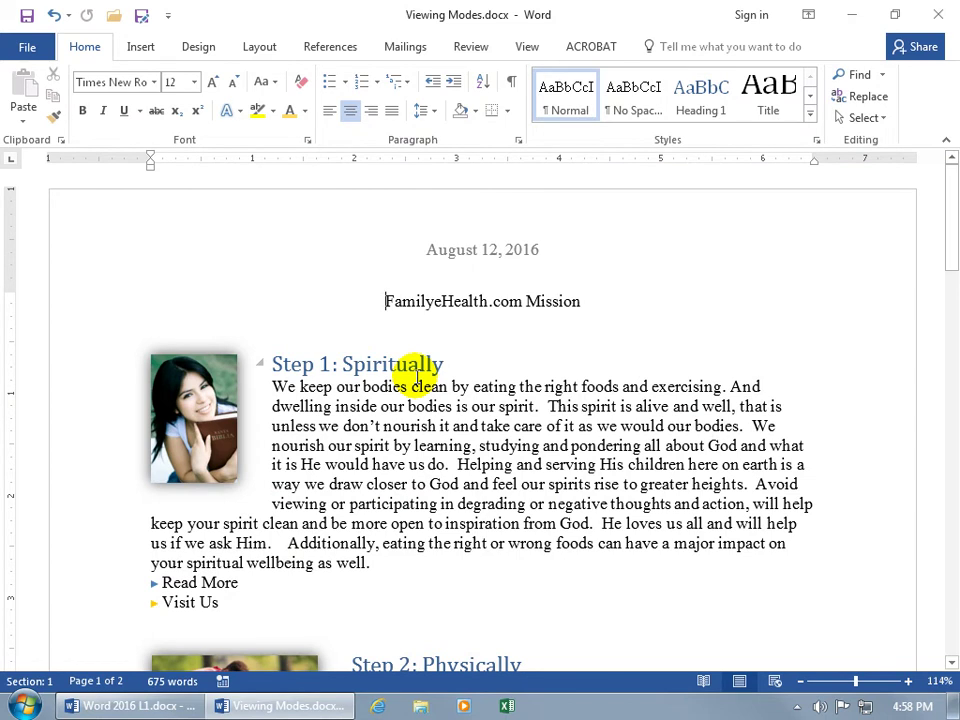
Examine the print preview of the document's first page and return to the document
left_click(530, 47)
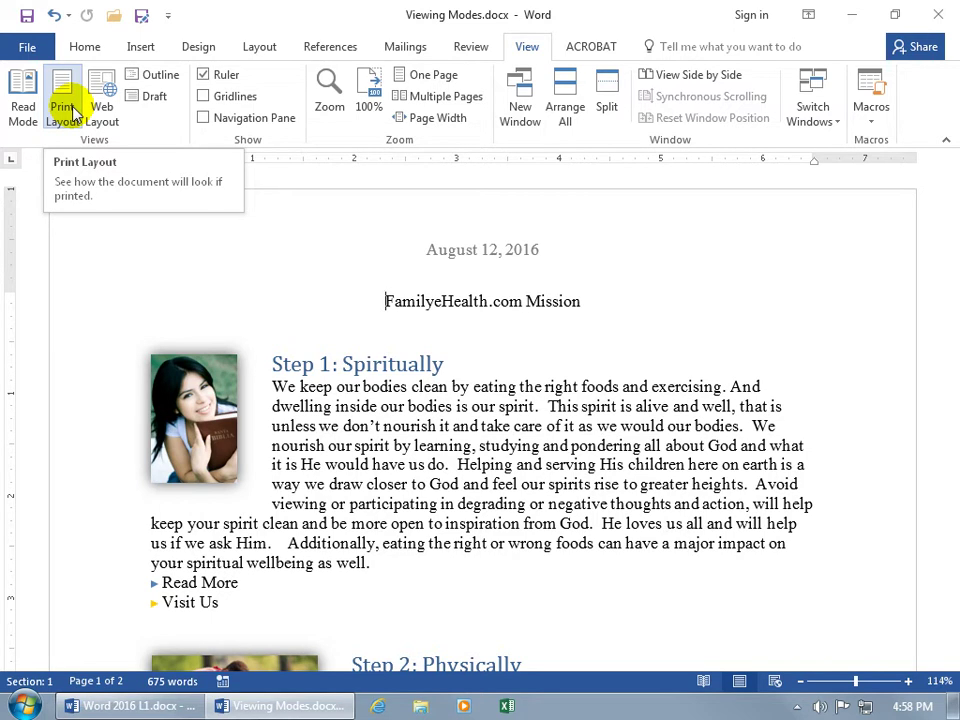
left_click(28, 48)
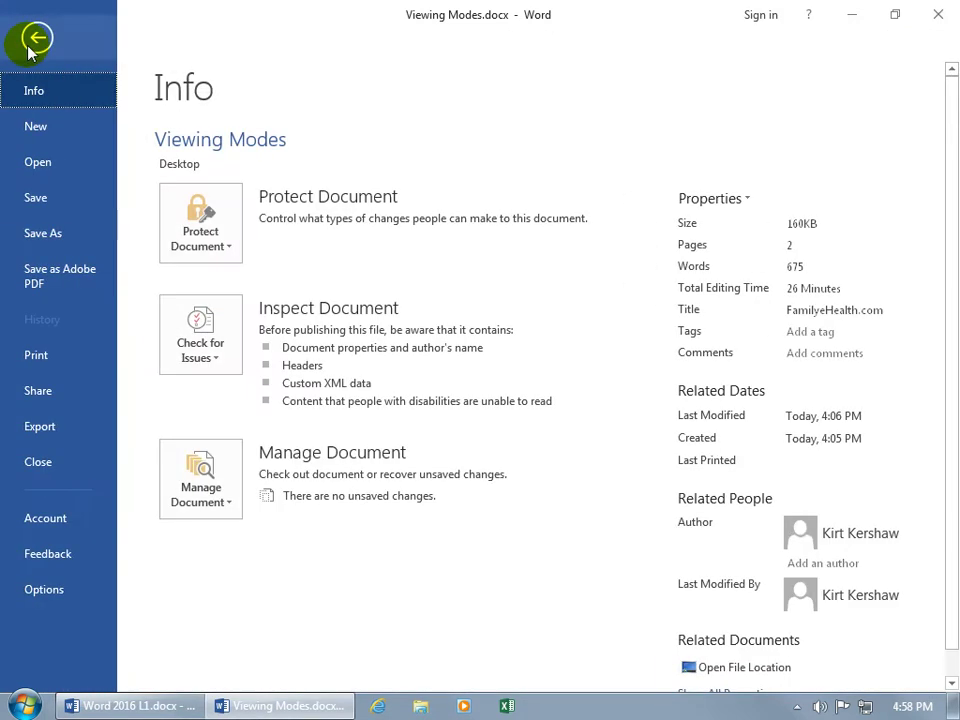
left_click(36, 355)
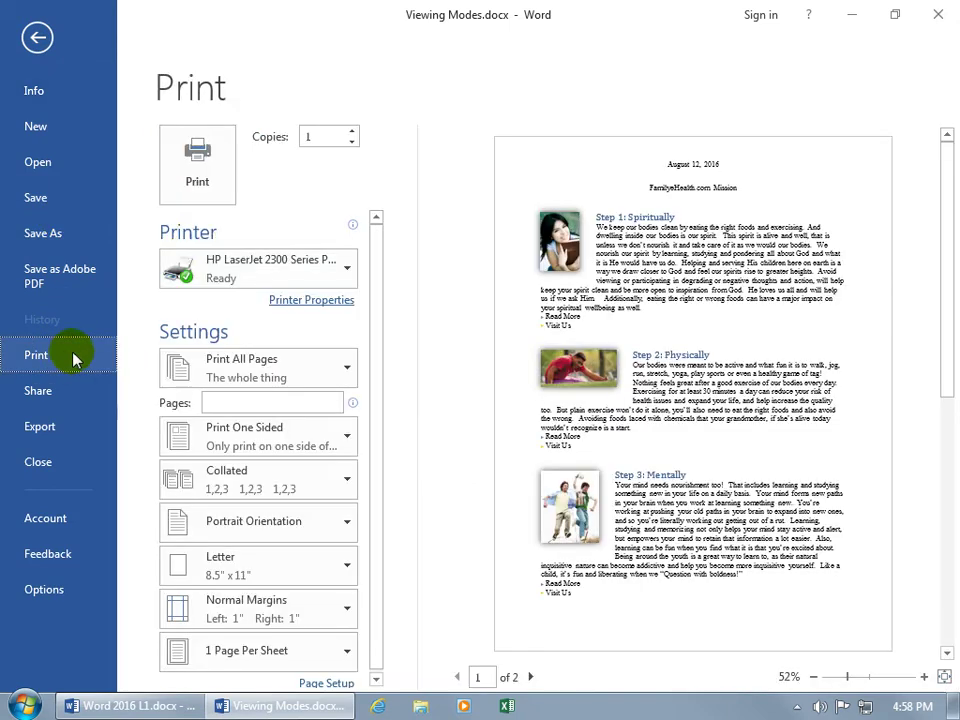
left_click(686, 306)
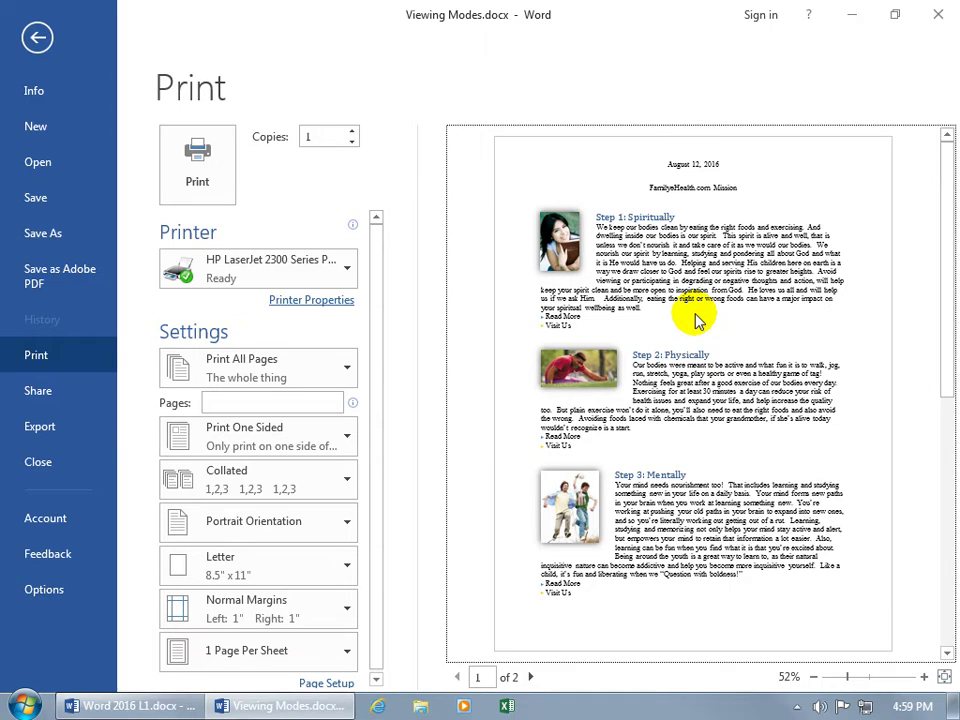
left_click(38, 37)
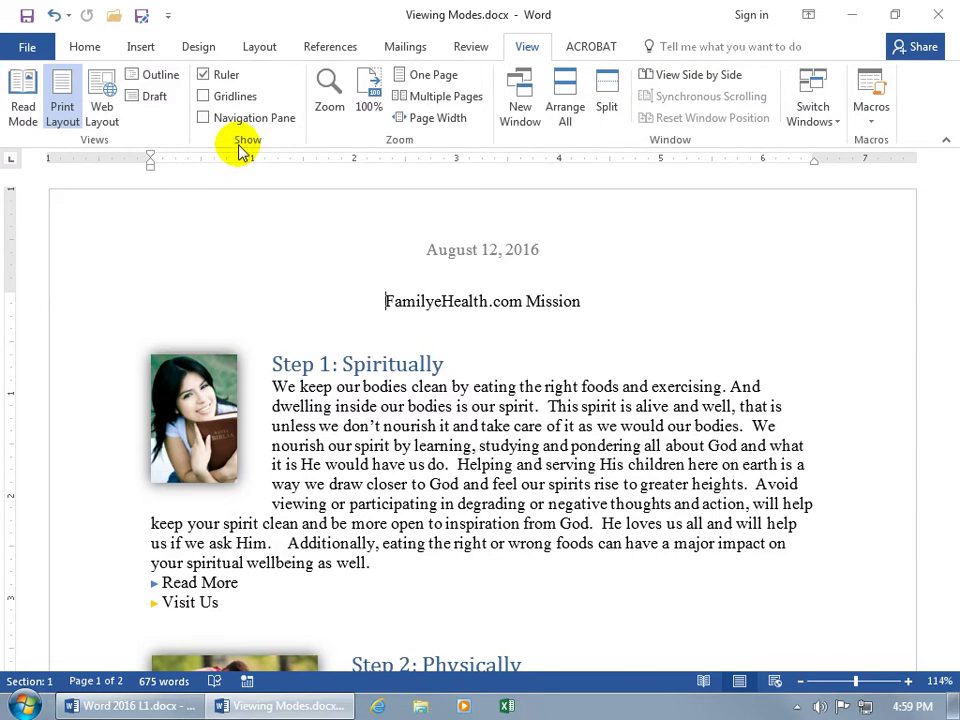
Hide the ruler and display it again
left_click(204, 74)
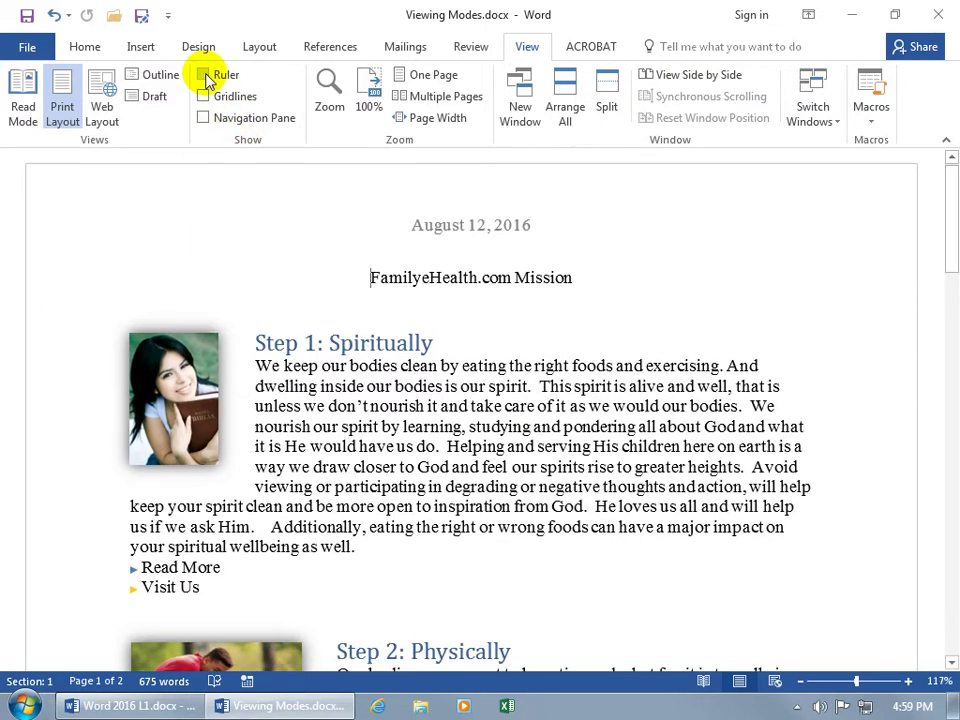
left_click(205, 76)
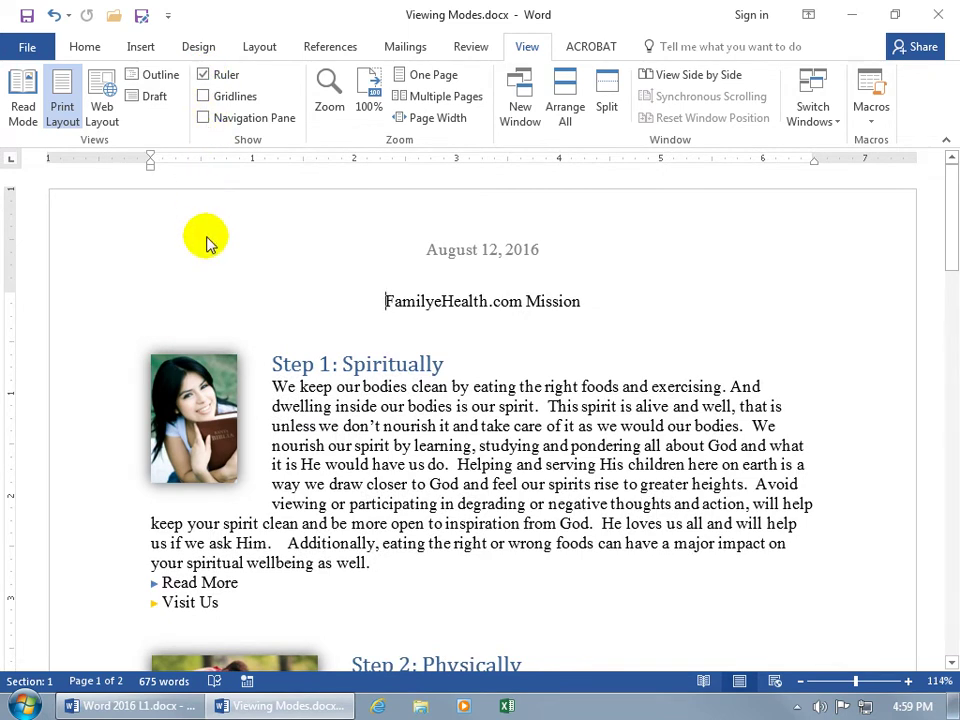
left_click(463, 250)
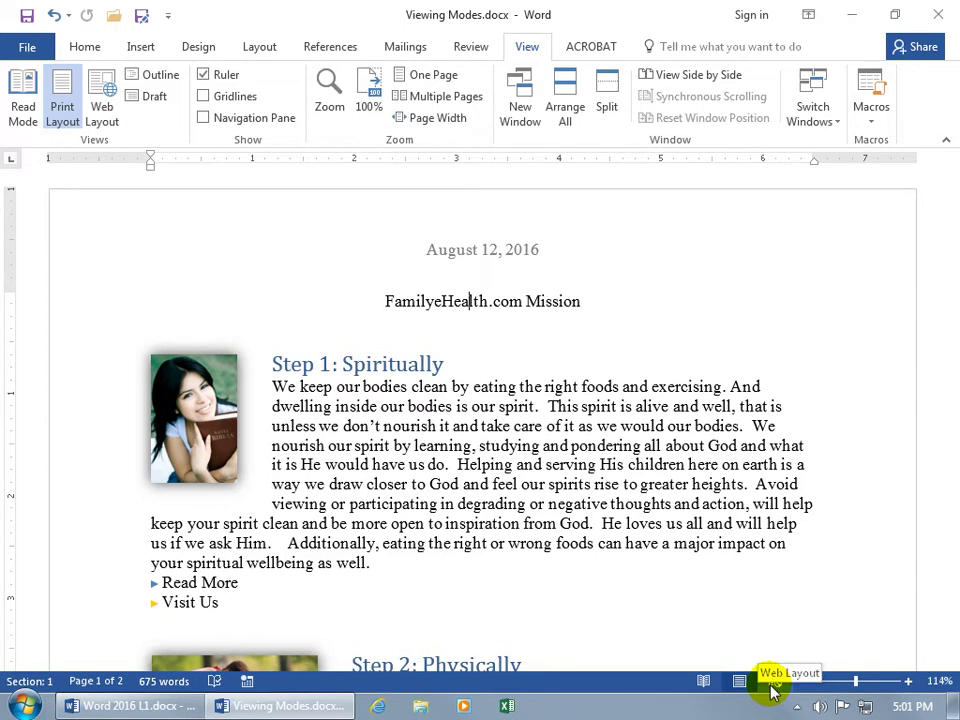
Switch the document to Read Mode, paging forward one screen and back to the first
left_click(23, 113)
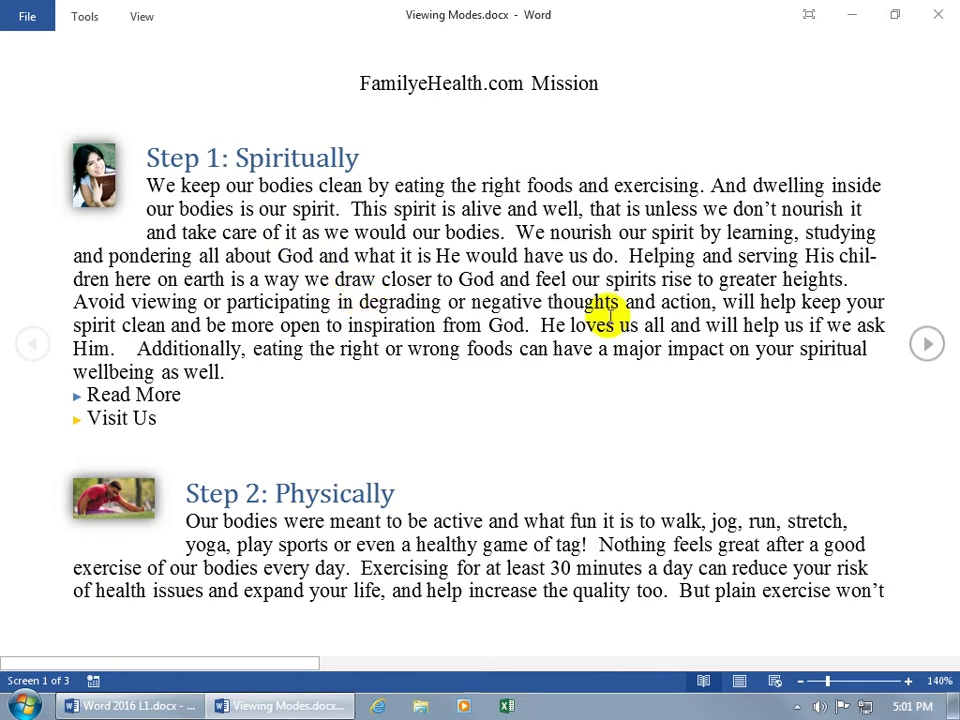
left_click(928, 347)
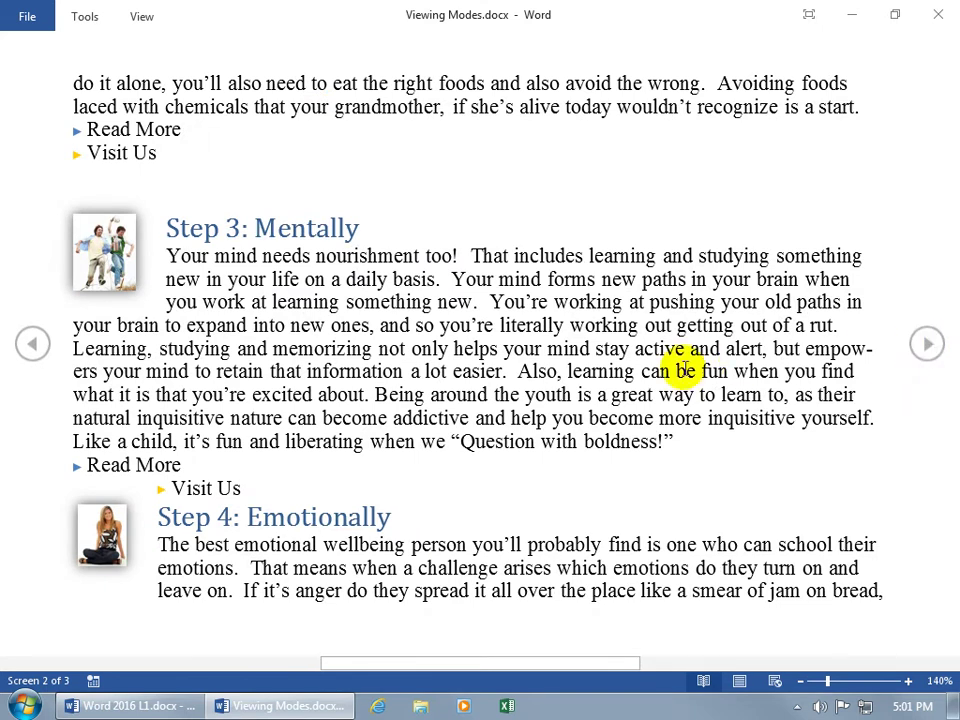
scroll(686, 370, "up", 1)
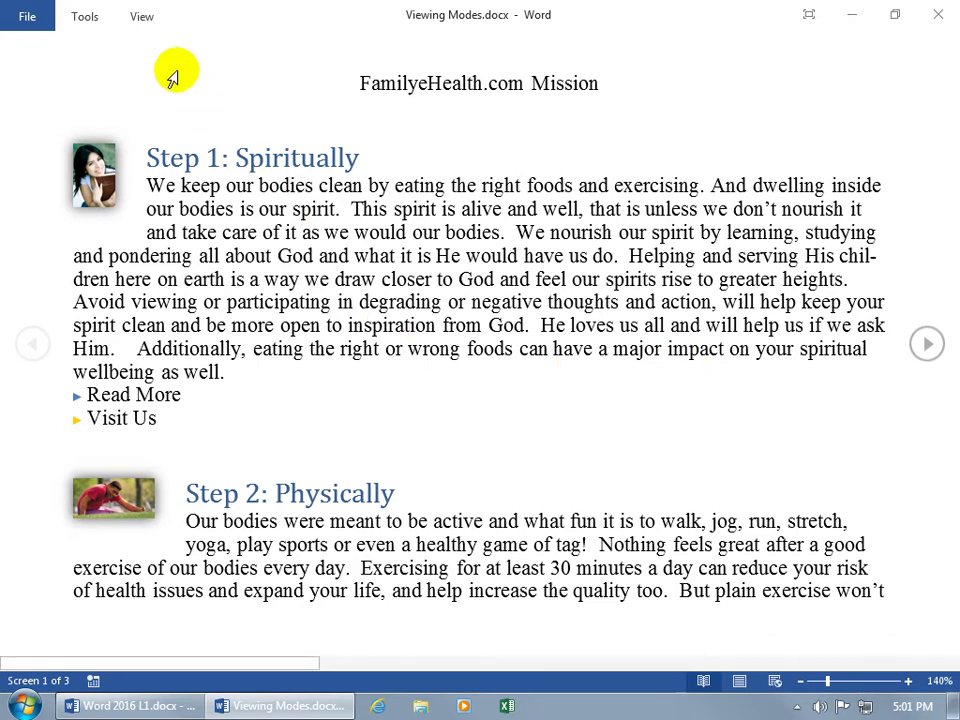
Jump to the Step 3: Mentally heading with the Navigation Pane and close the pane
left_click(143, 18)
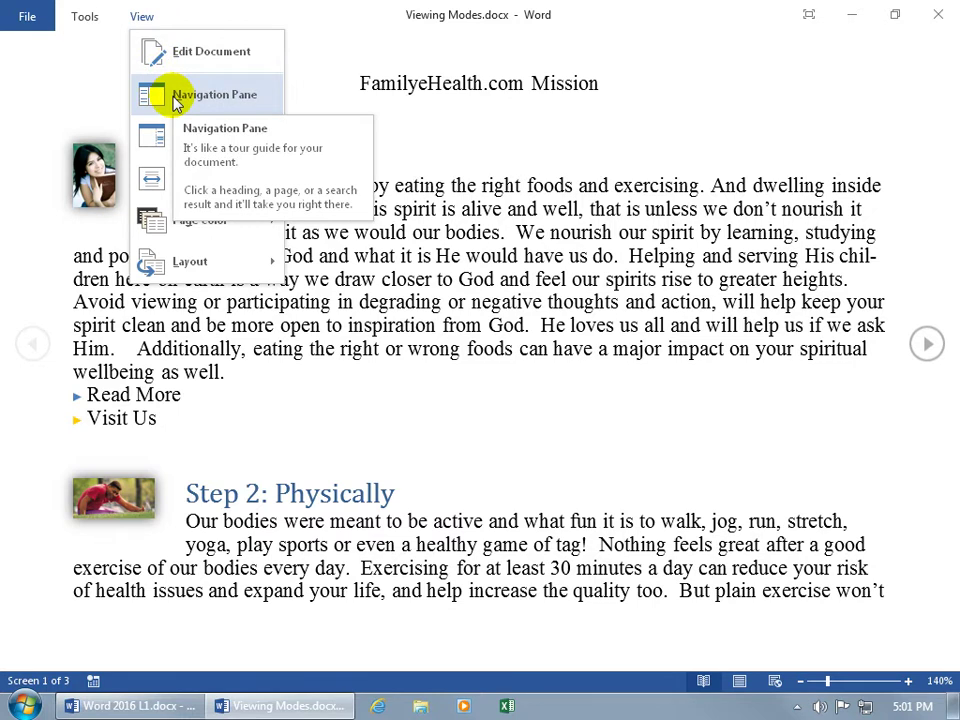
left_click(176, 103)
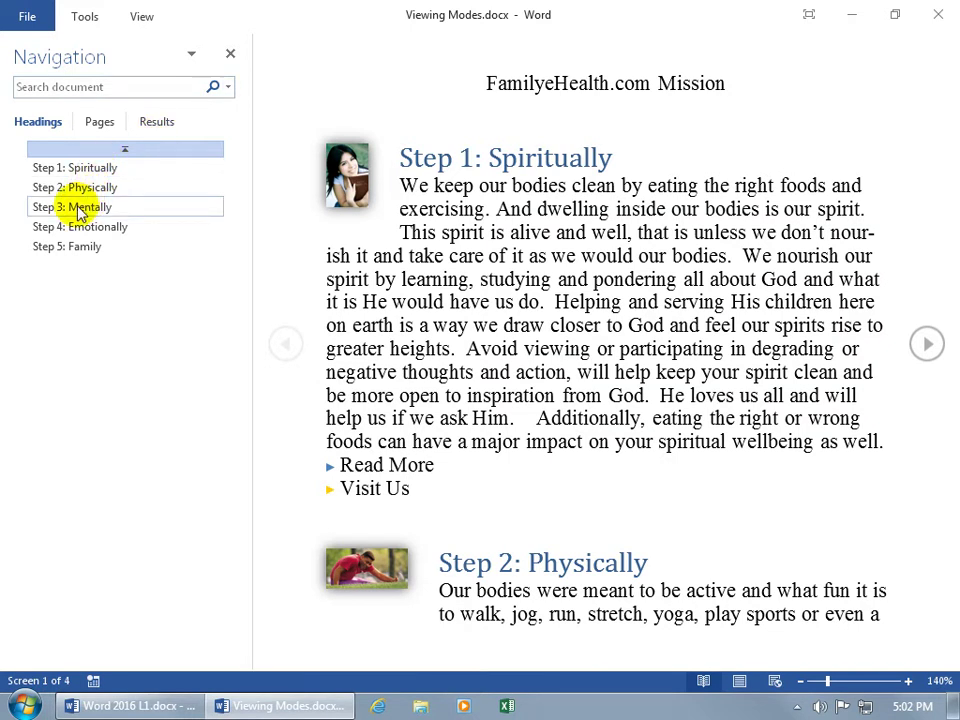
left_click(80, 210)
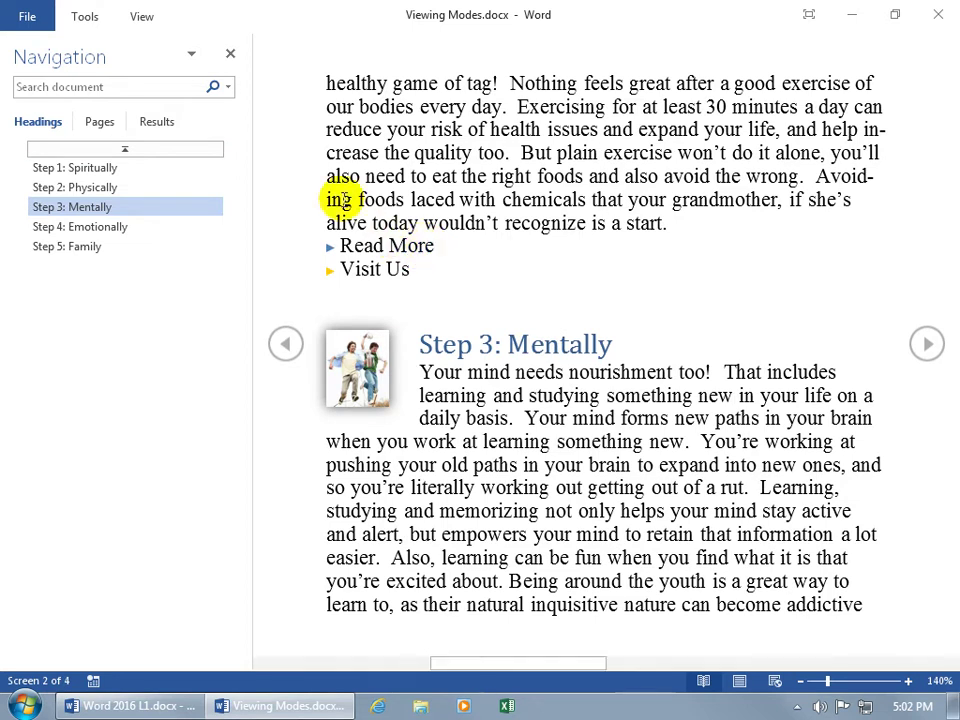
left_click(233, 57)
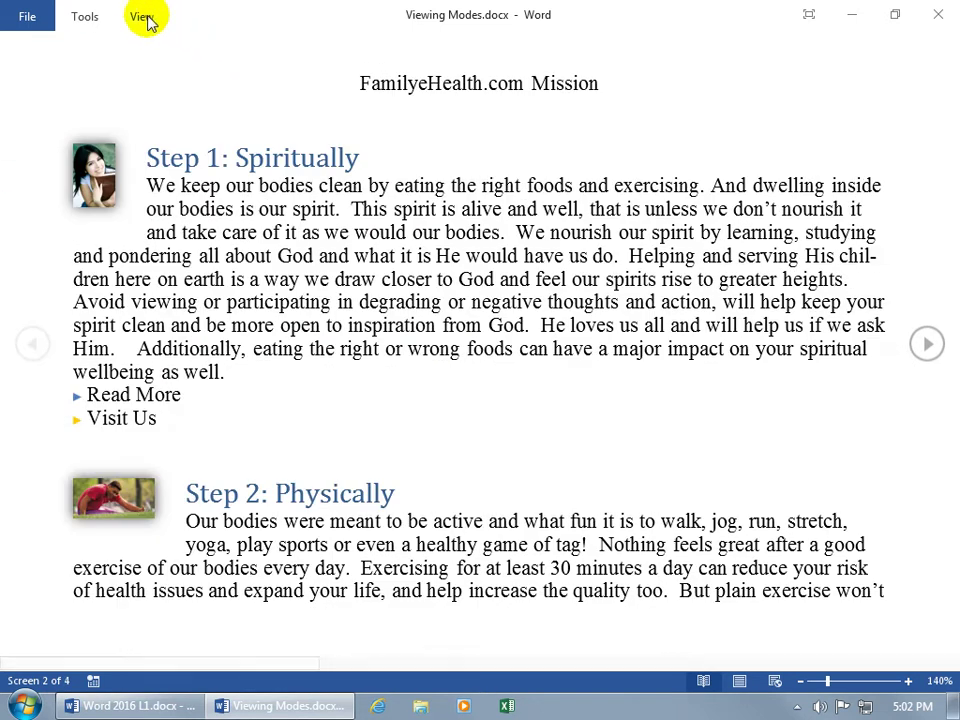
Set the Read Mode column width to Wide
left_click(142, 18)
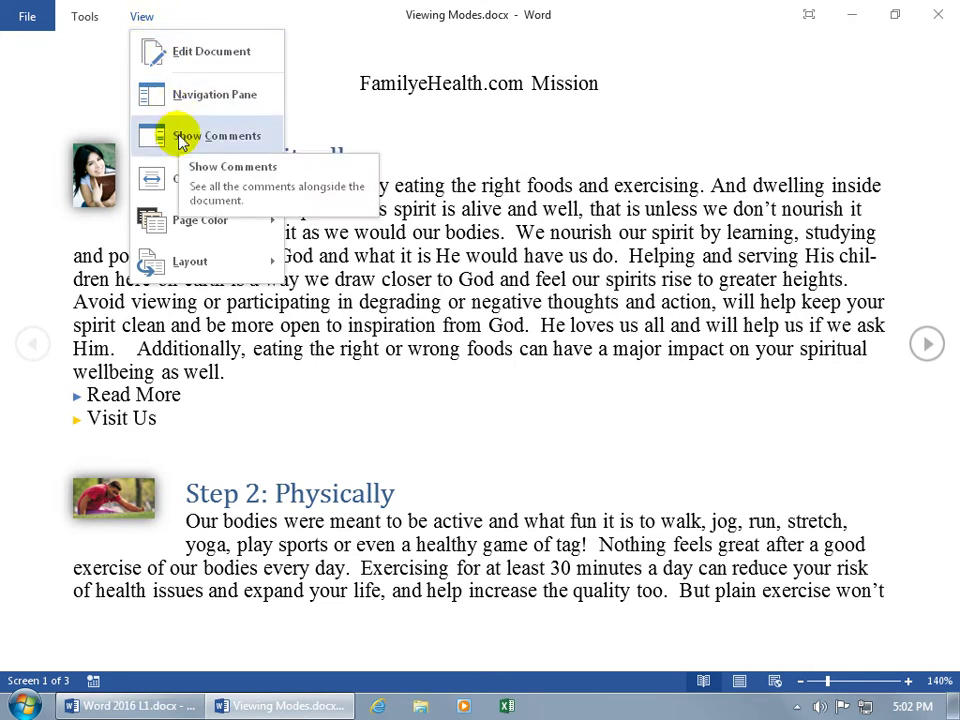
mouse_move(178, 179)
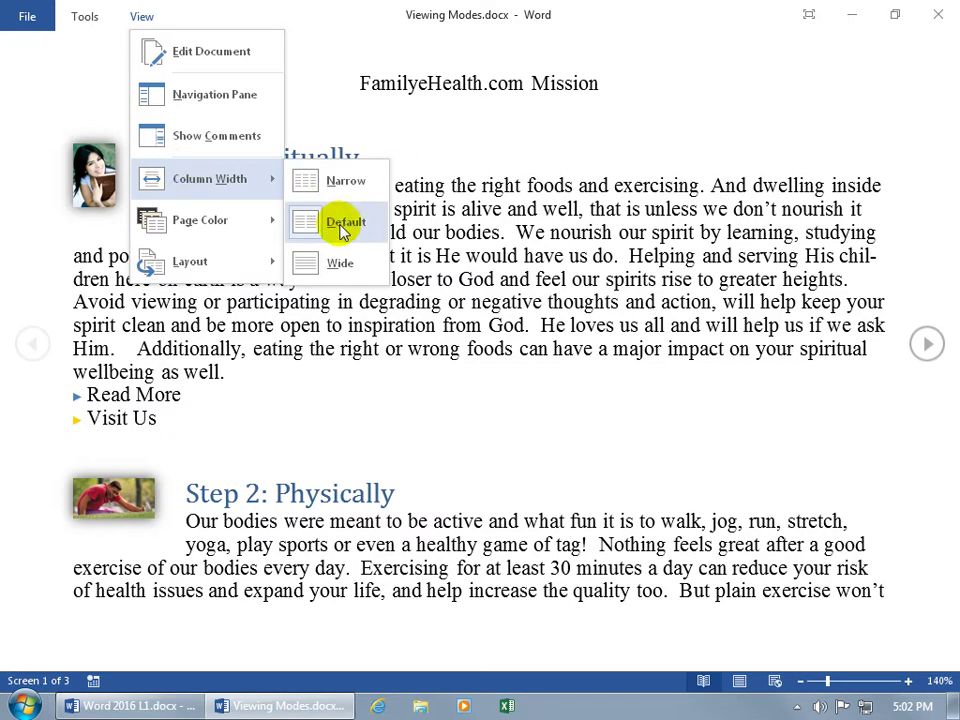
left_click(339, 263)
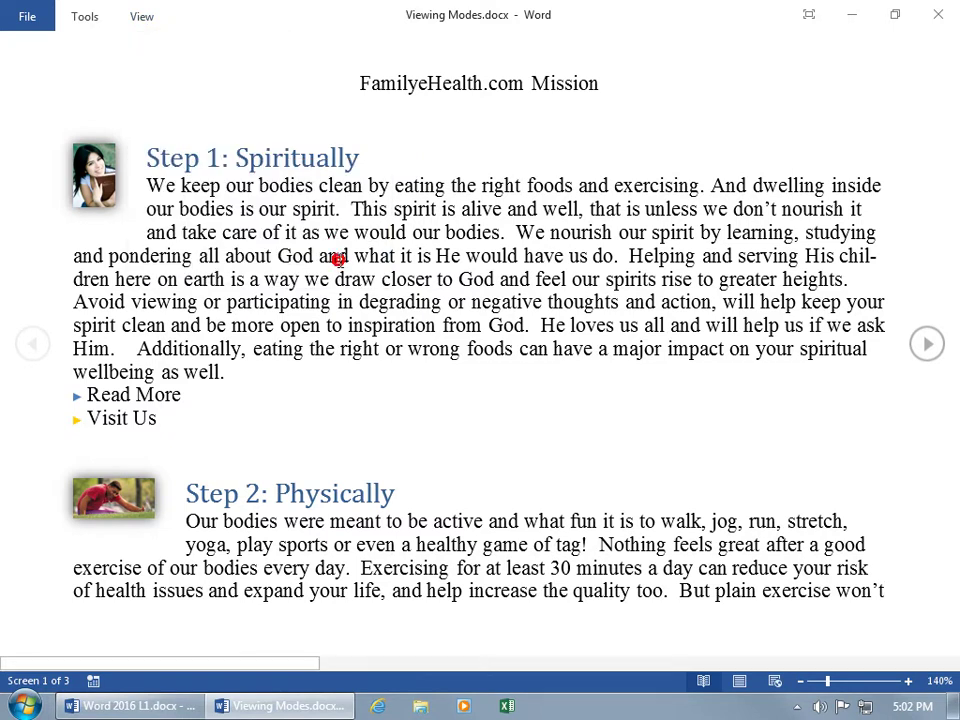
Set the Read Mode column width to Narrow
left_click(140, 17)
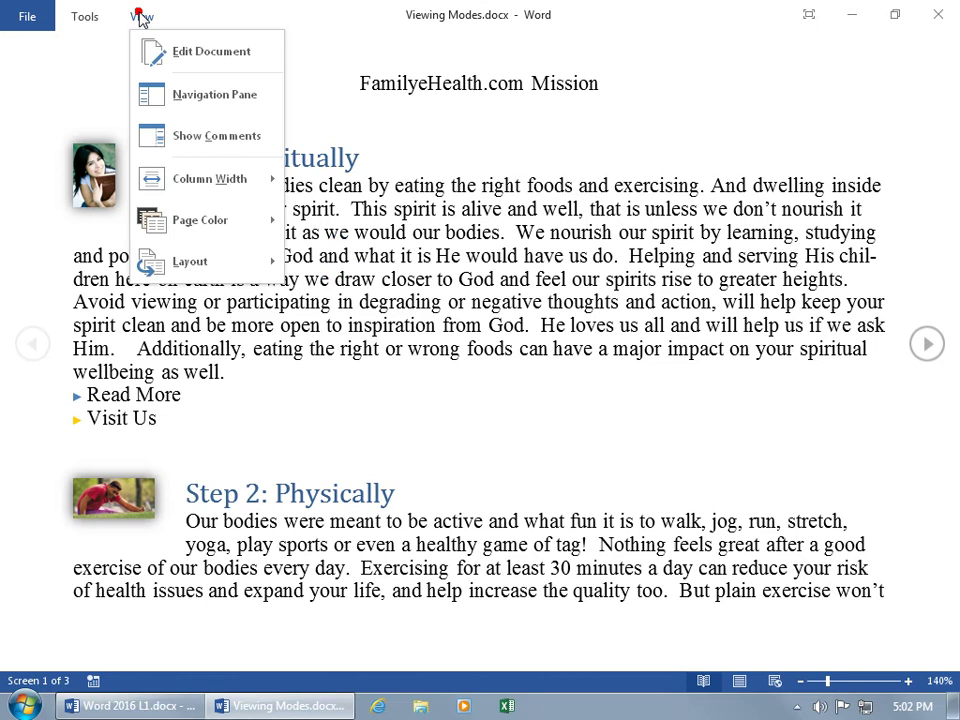
mouse_move(180, 184)
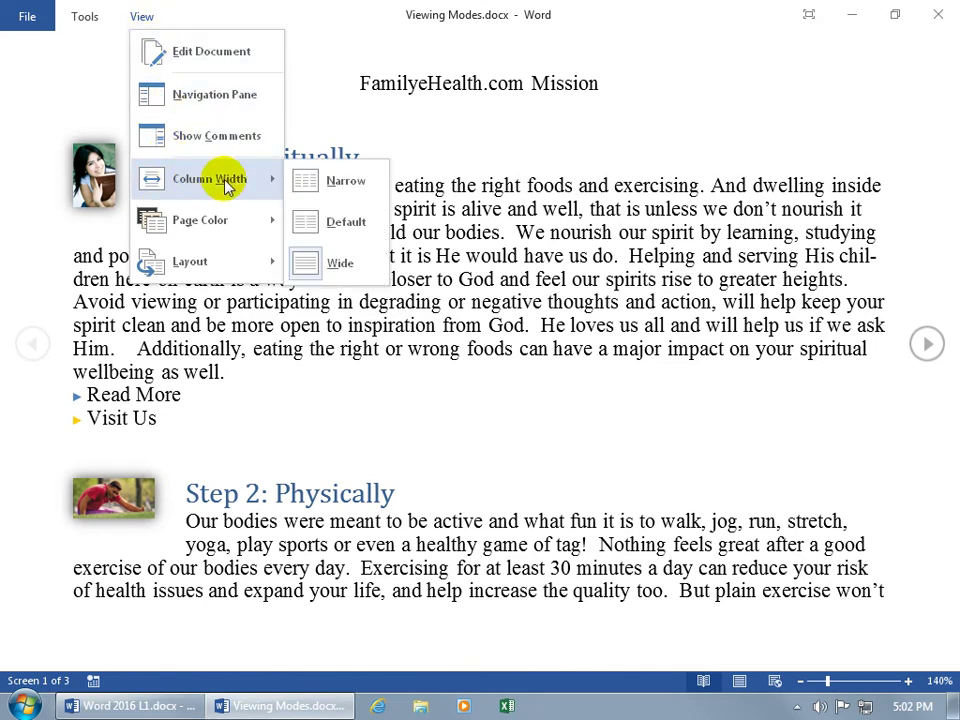
left_click(308, 179)
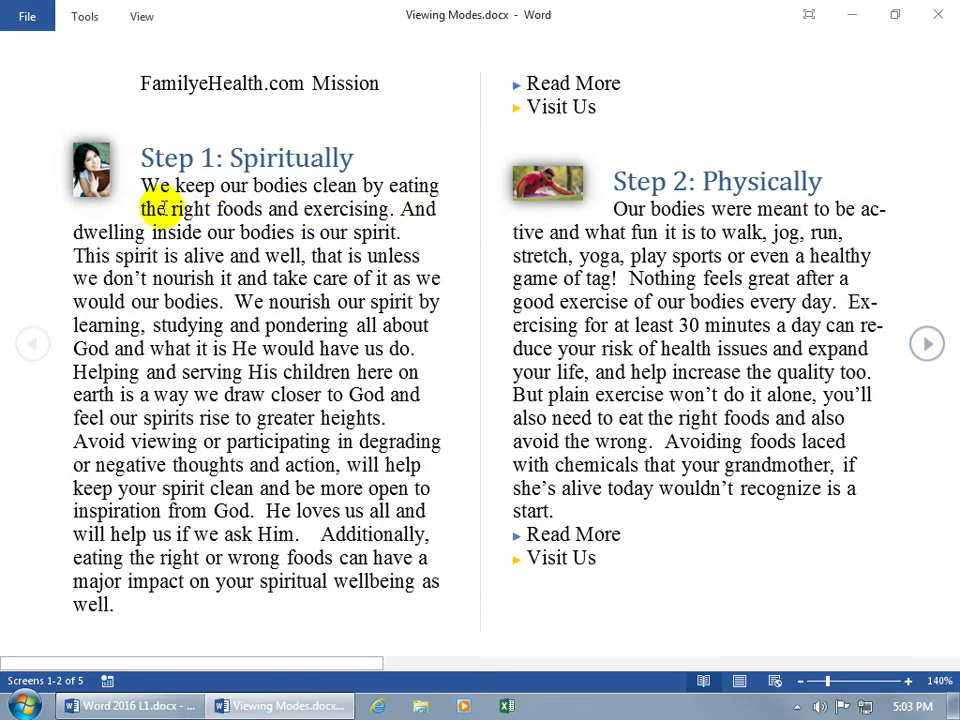
Set the Read Mode page color to Sepia
left_click(141, 16)
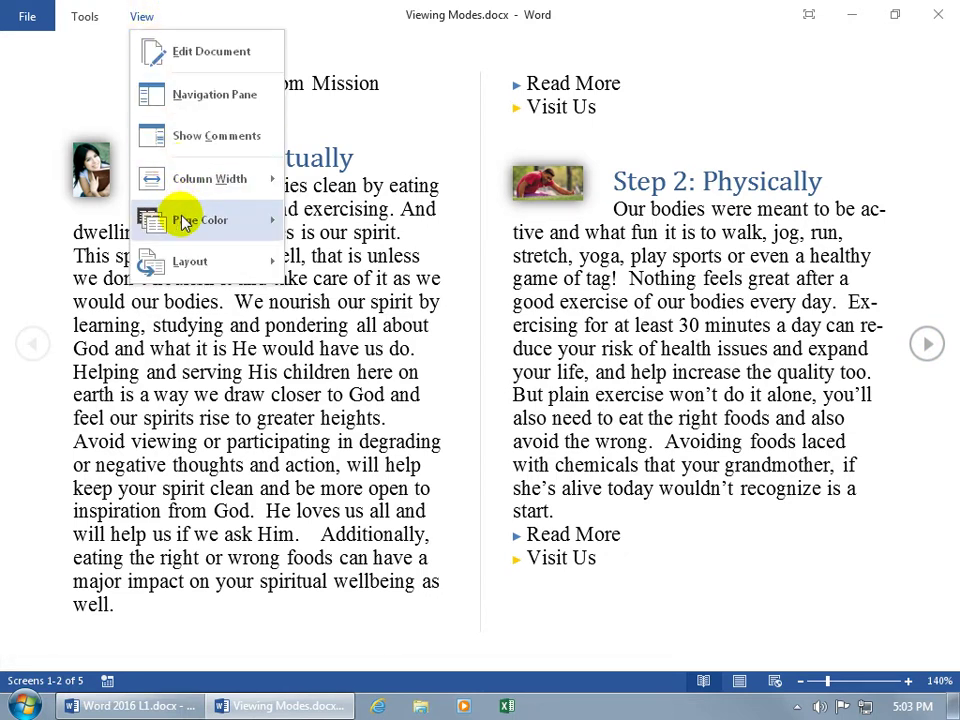
mouse_move(183, 218)
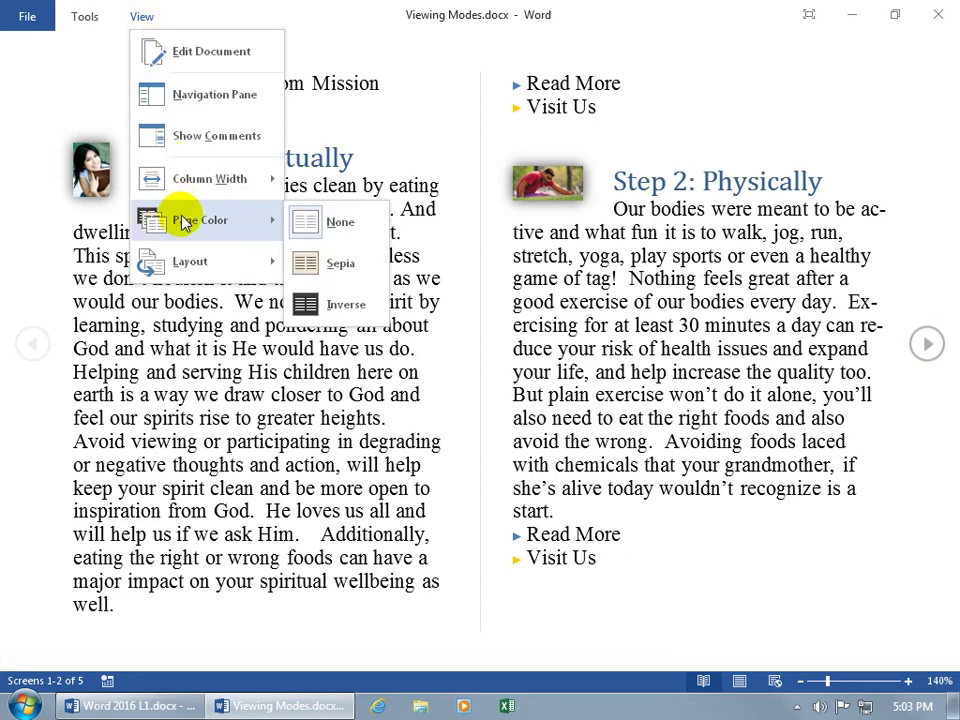
left_click(340, 264)
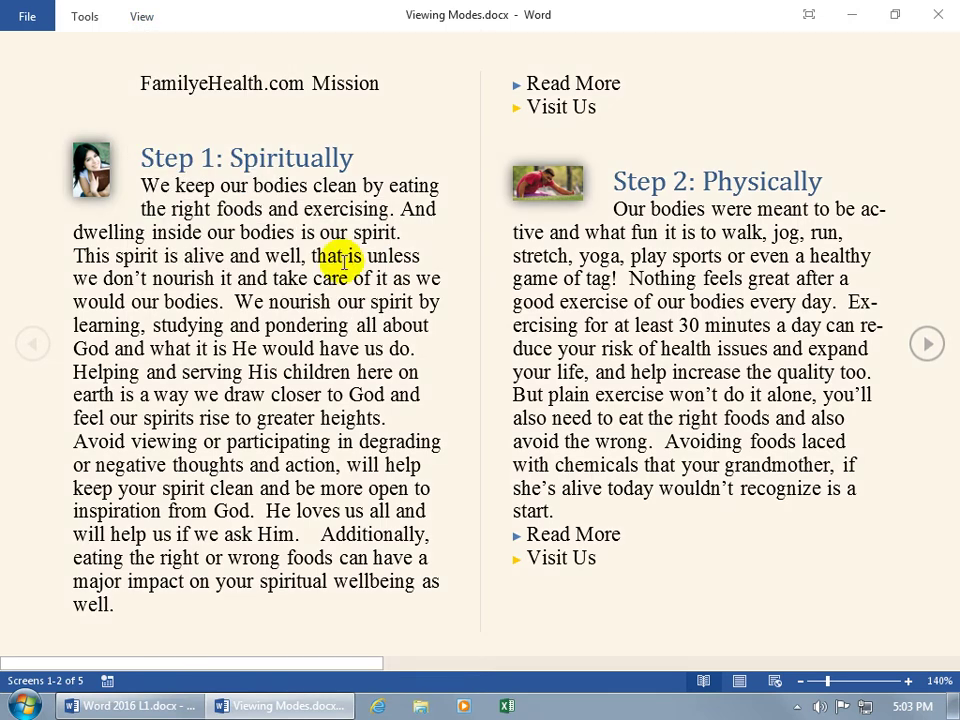
Change the Read Mode layout to Paper Layout
left_click(141, 16)
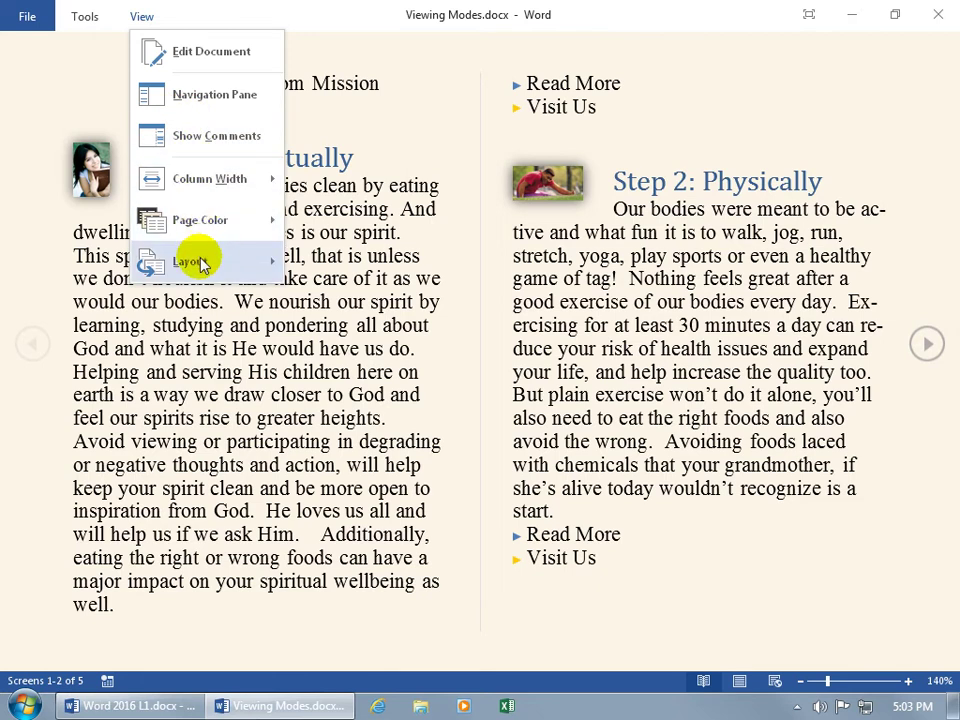
mouse_move(203, 262)
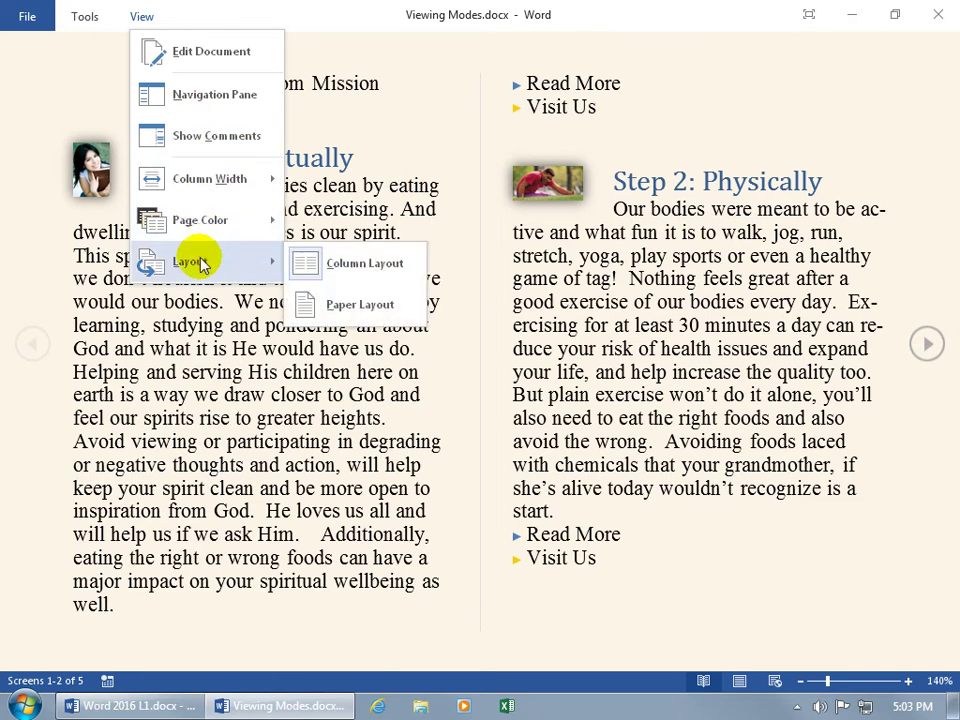
left_click(337, 304)
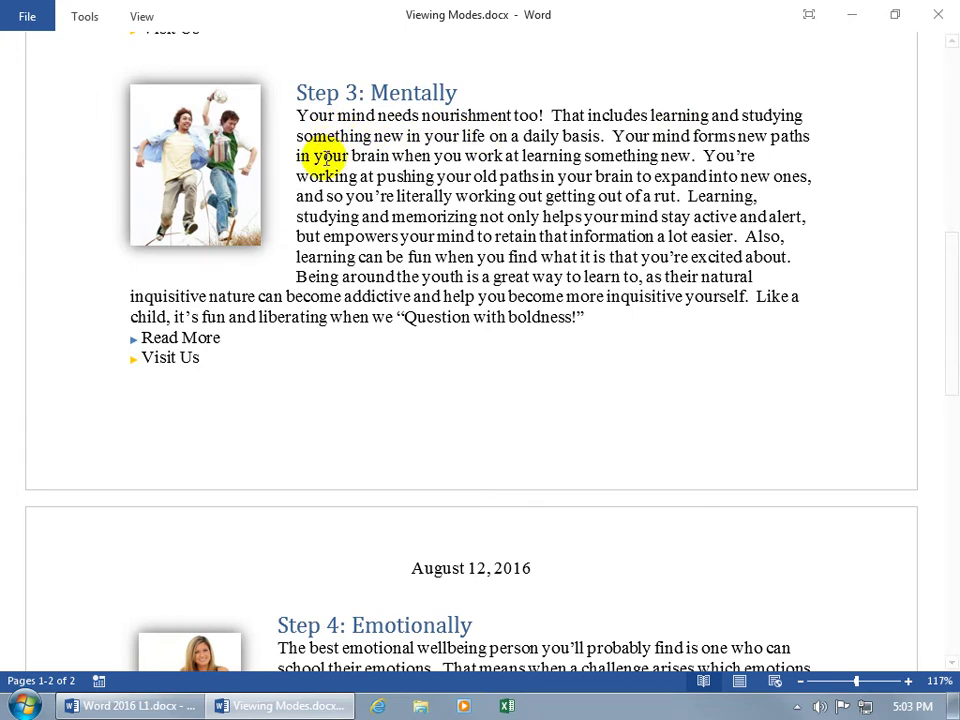
Leave Read Mode for Print Layout and switch the document to Web Layout
left_click(141, 17)
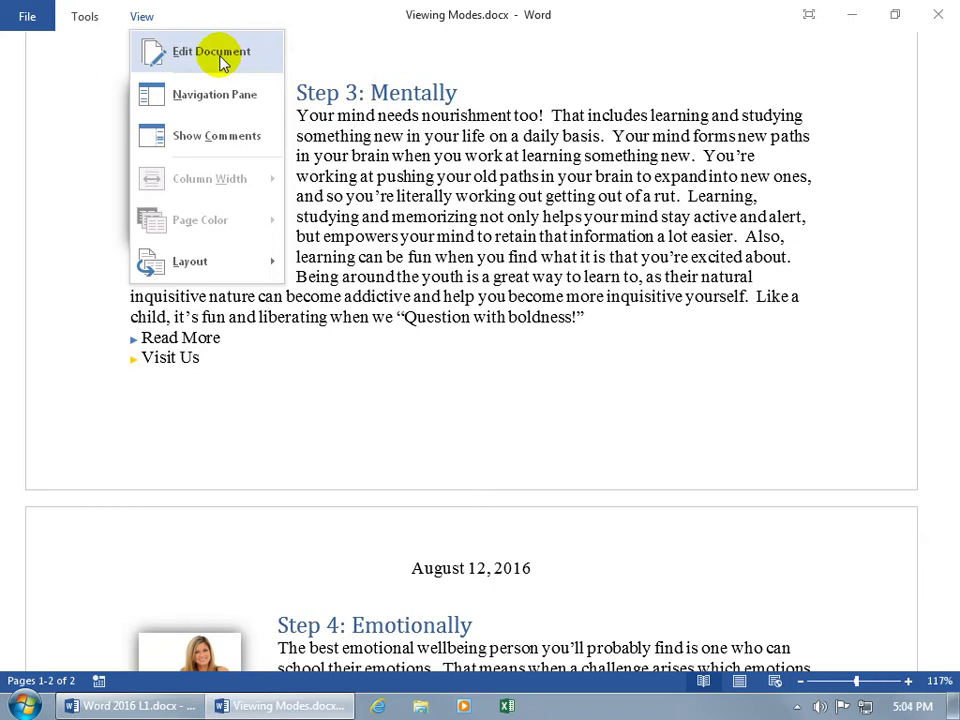
left_click(741, 682)
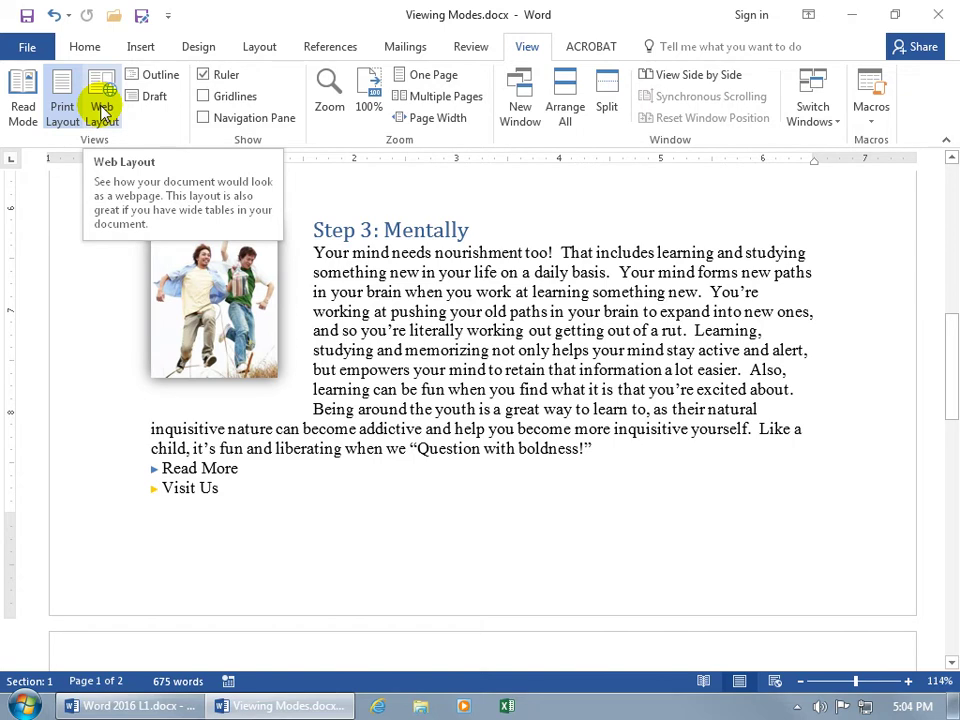
left_click(104, 110)
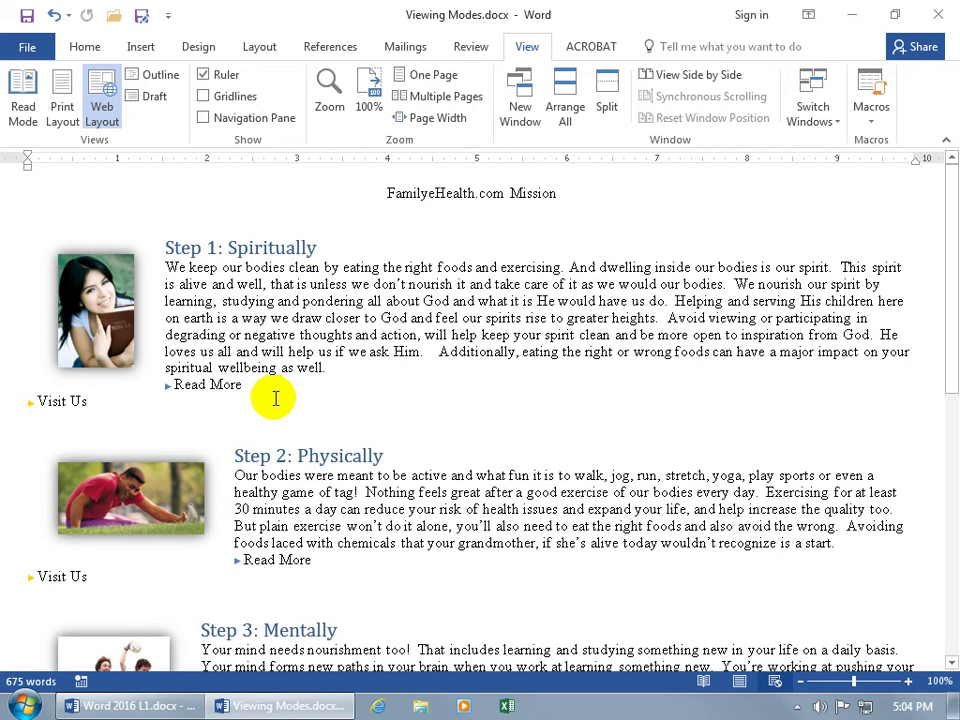
Try to move the Read More item under Step 1: Spiritually down one line, and undo the change
left_click(166, 386)
key("shift+Tab")
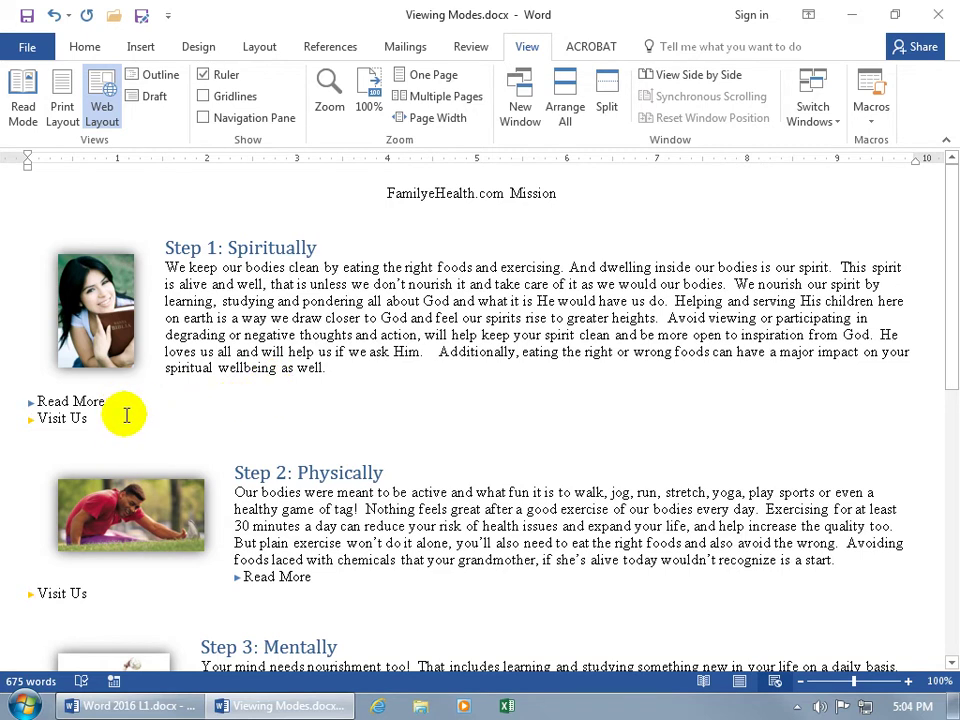
left_click(54, 15)
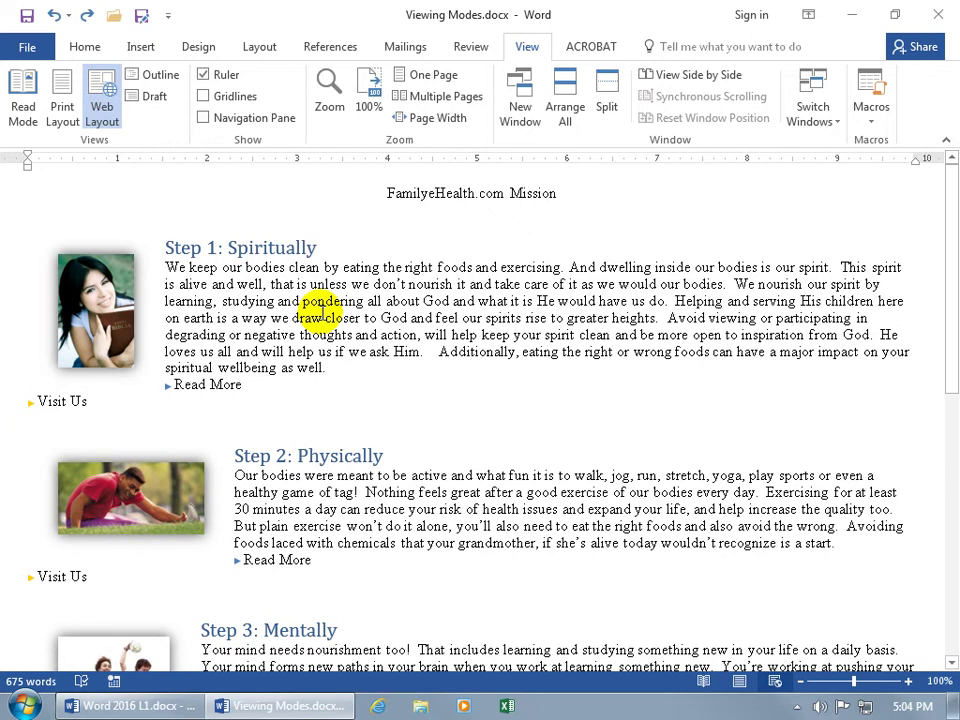
Switch the document to Draft view and look through the text down to the page break before Step 4: Emotionally
left_click(155, 100)
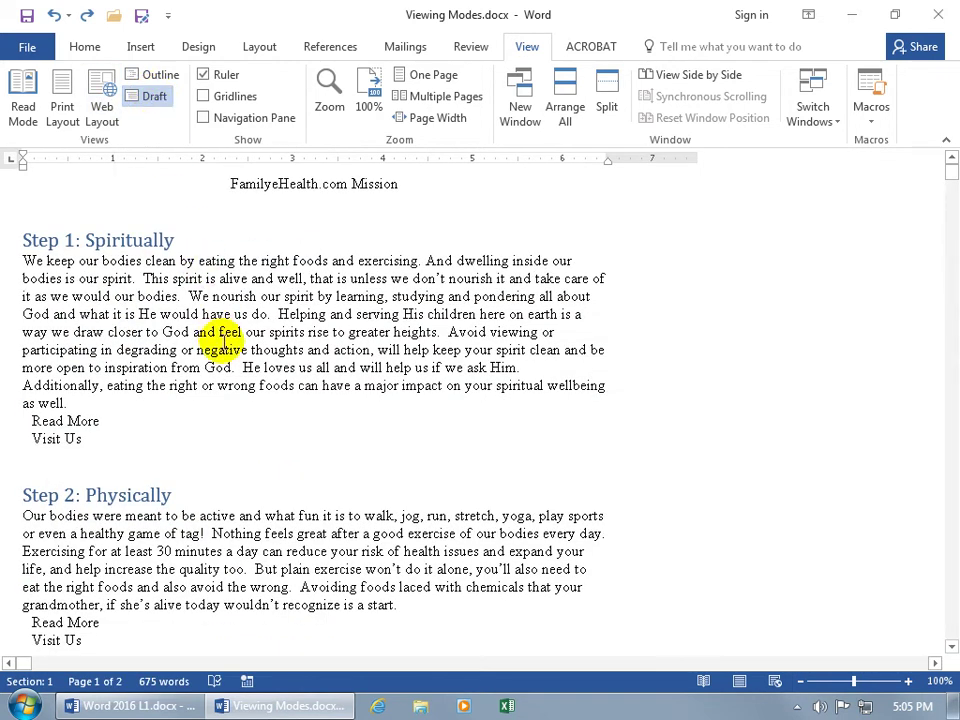
scroll(583, 318, "down", 10)
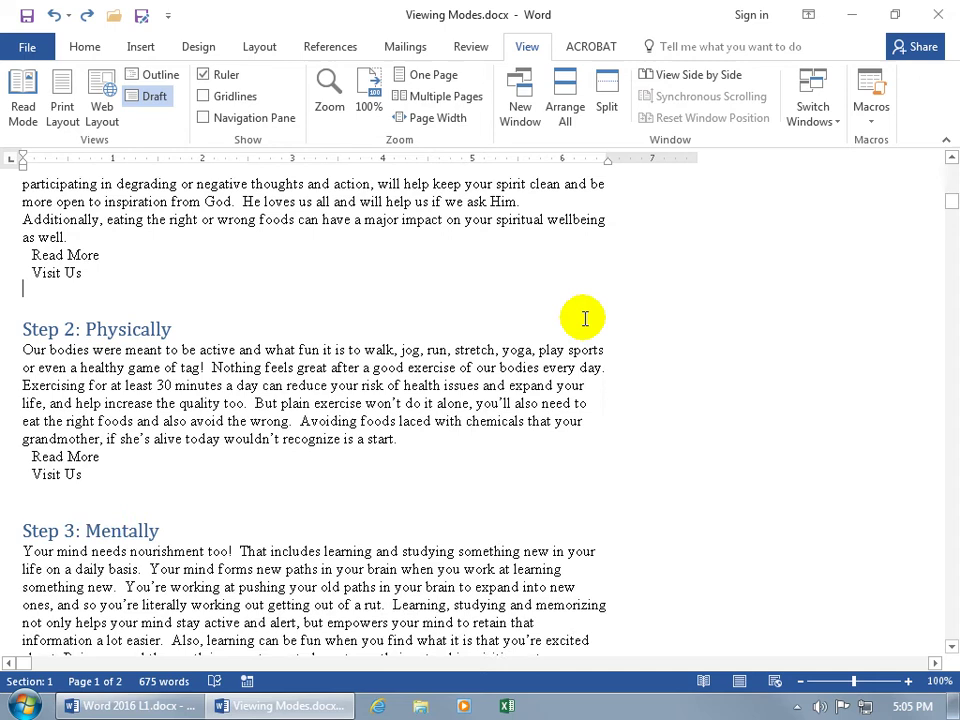
scroll(583, 318, "up", 2)
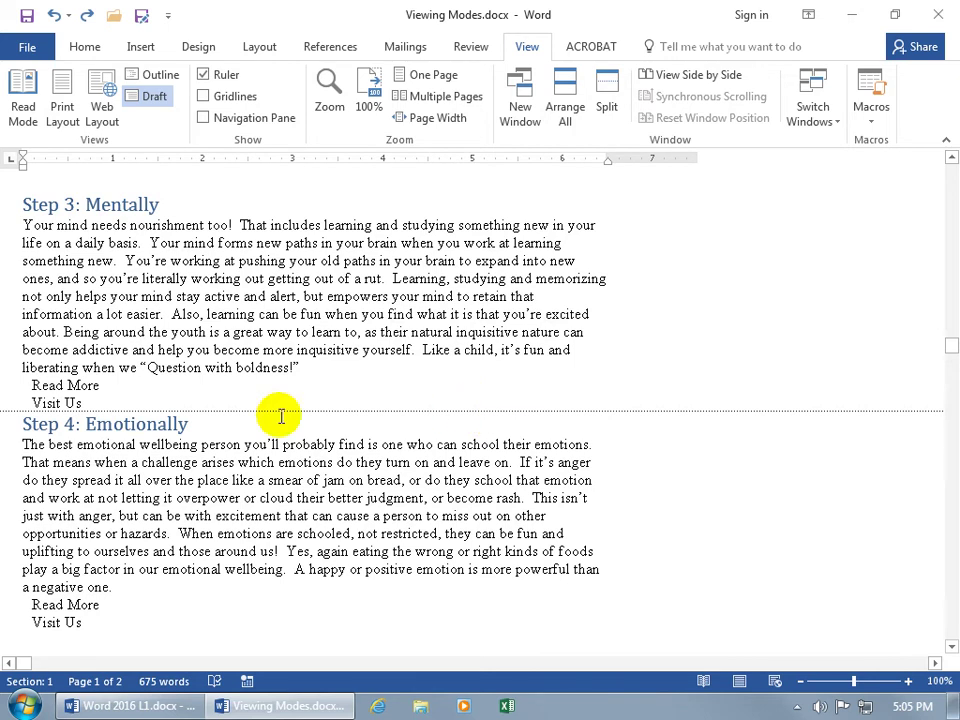
Try the Draft view zoom at 148% and at page width, and return it to 100%
left_click(222, 462)
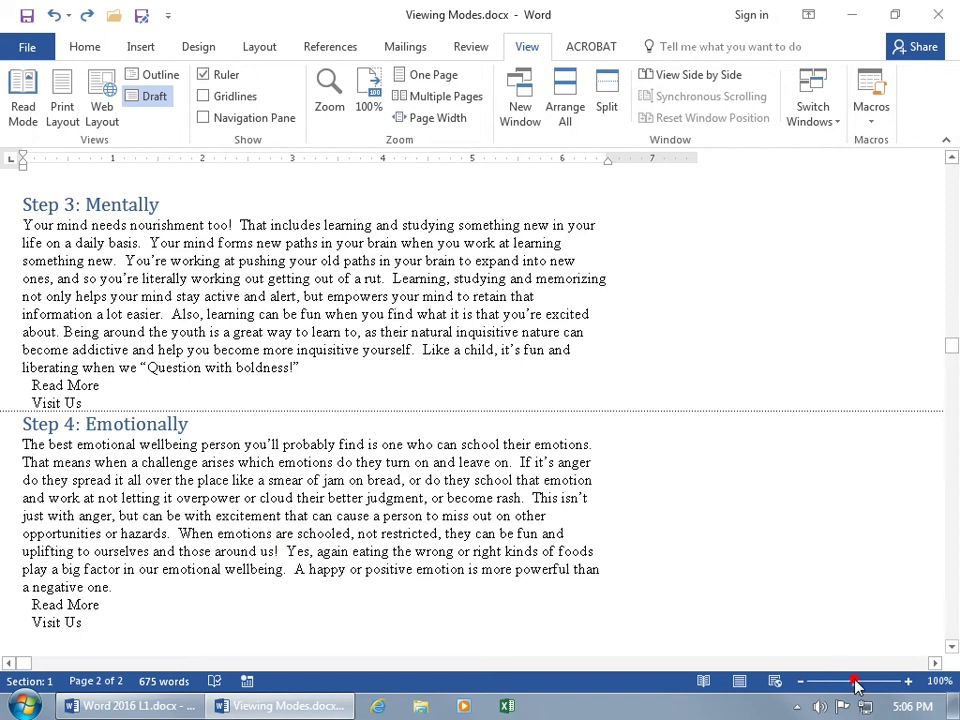
left_click_drag(855, 685, 860, 686)
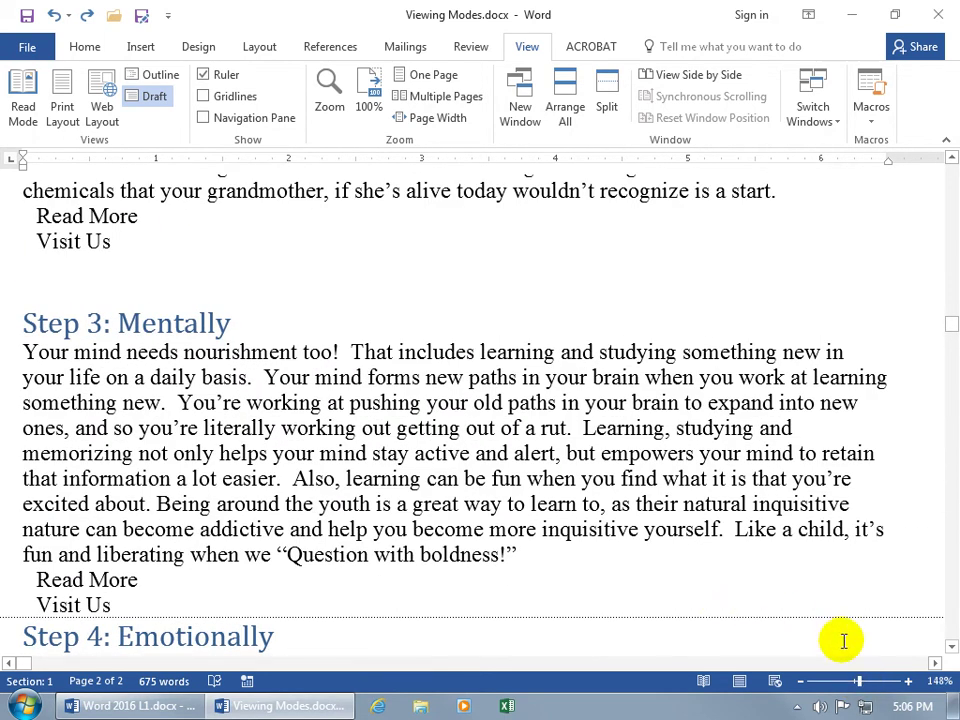
left_click(940, 684)
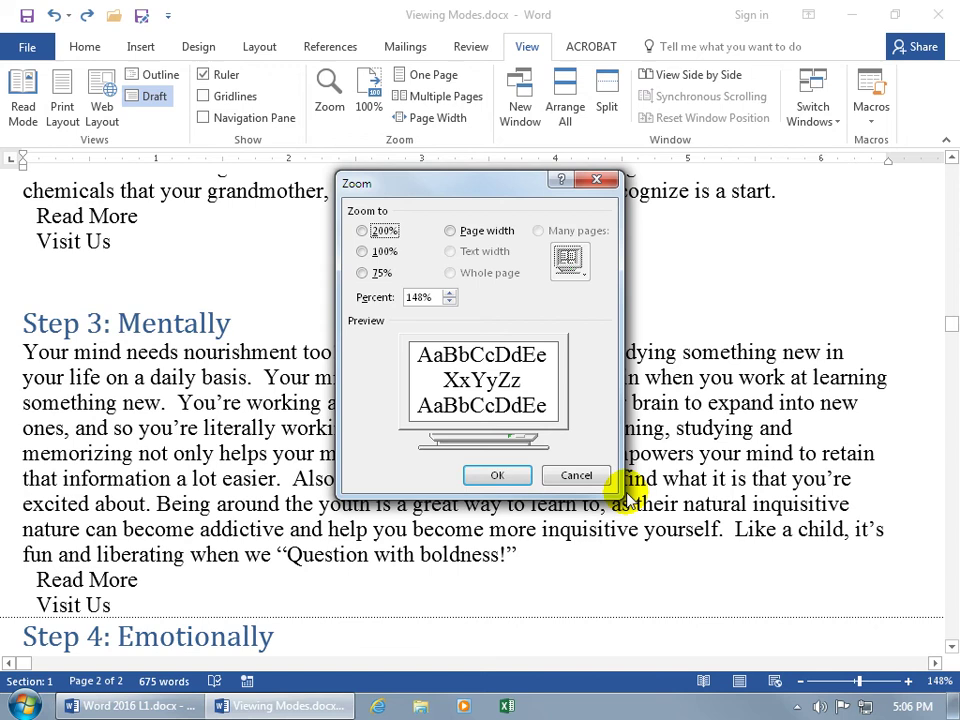
left_click(450, 231)
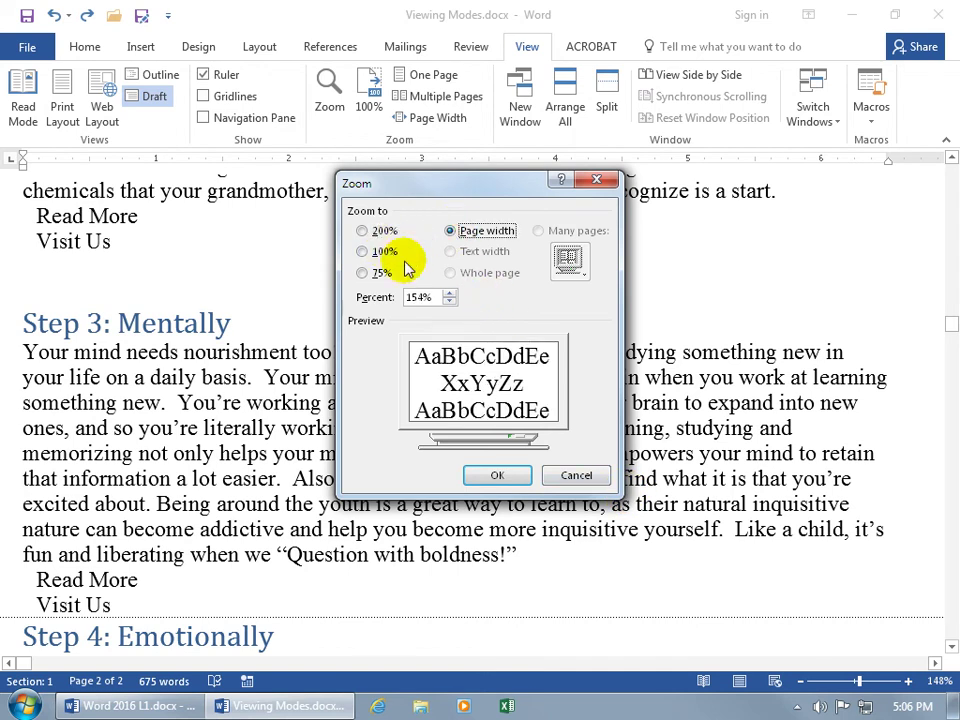
left_click(500, 476)
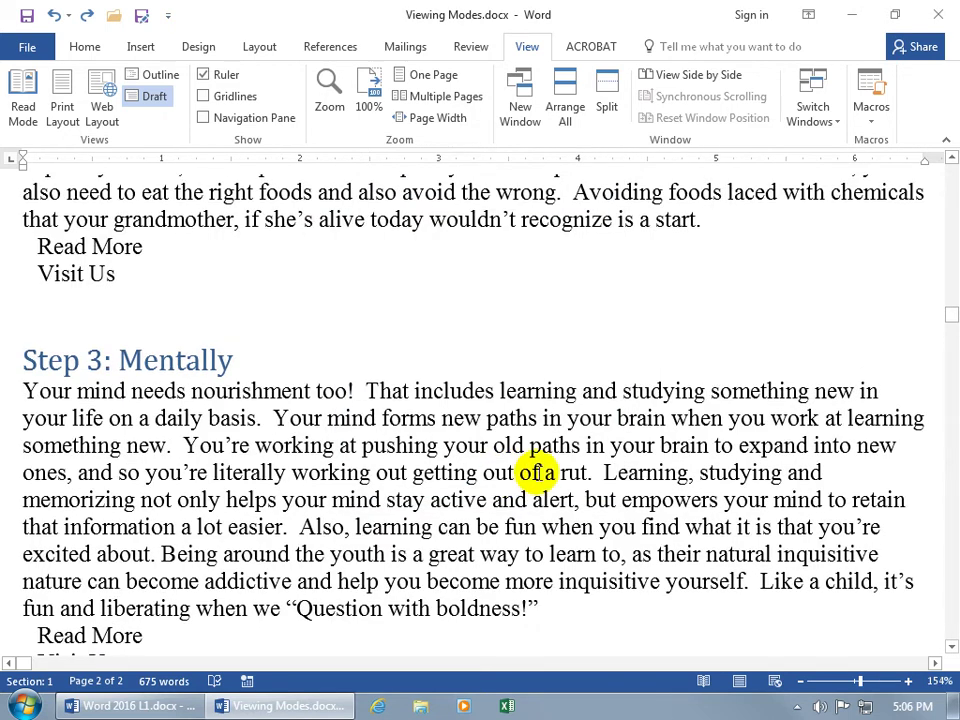
left_click(858, 684)
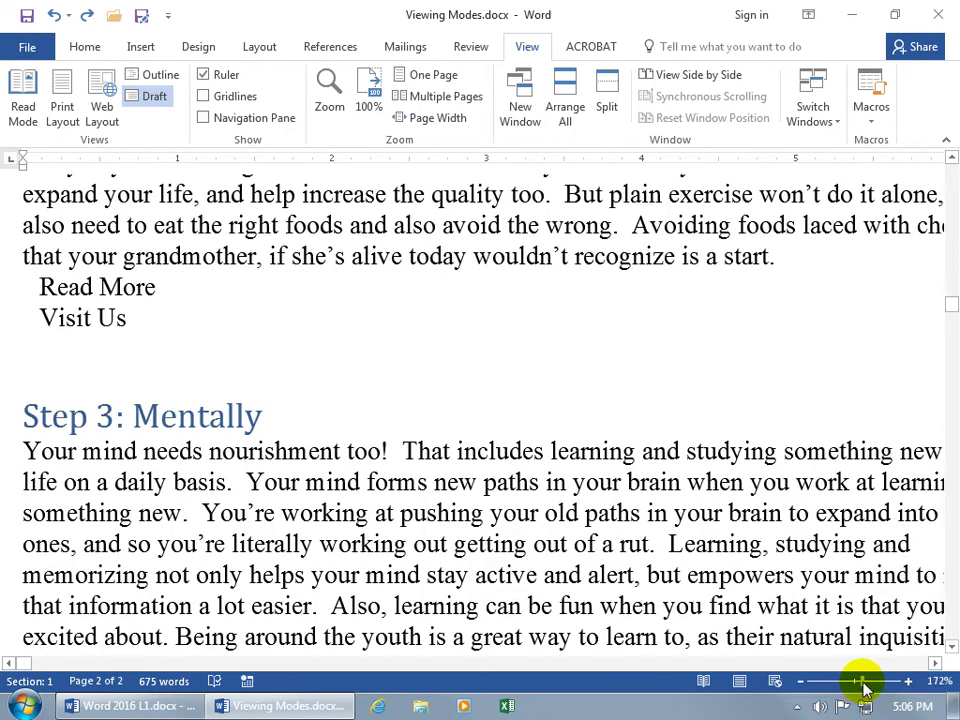
left_click(856, 685)
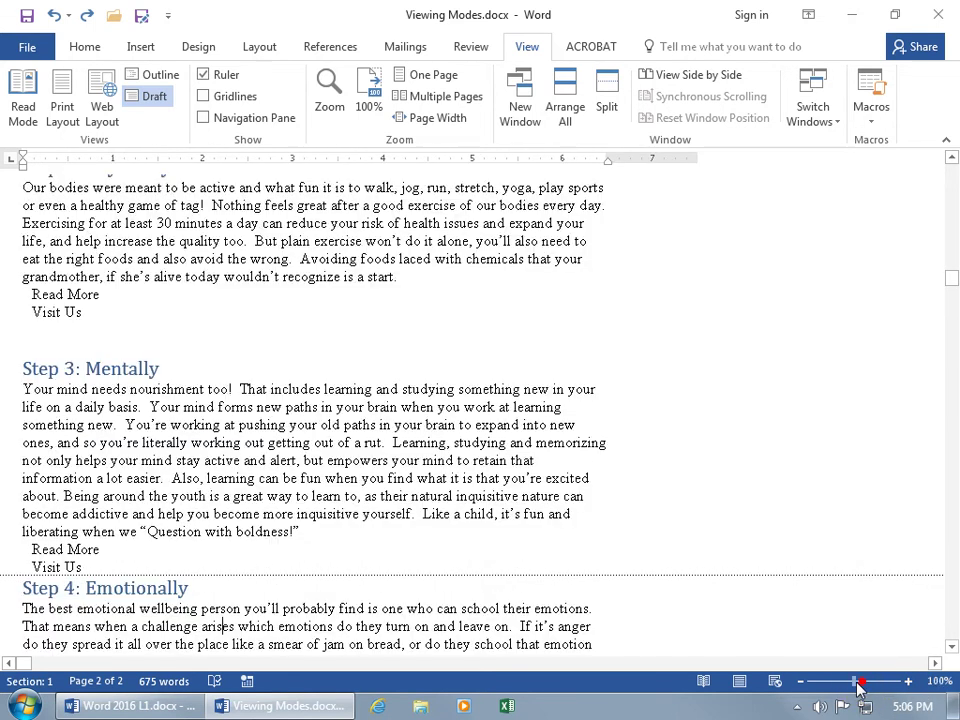
Switch the document to Outline view and go back to its beginning
left_click(159, 76)
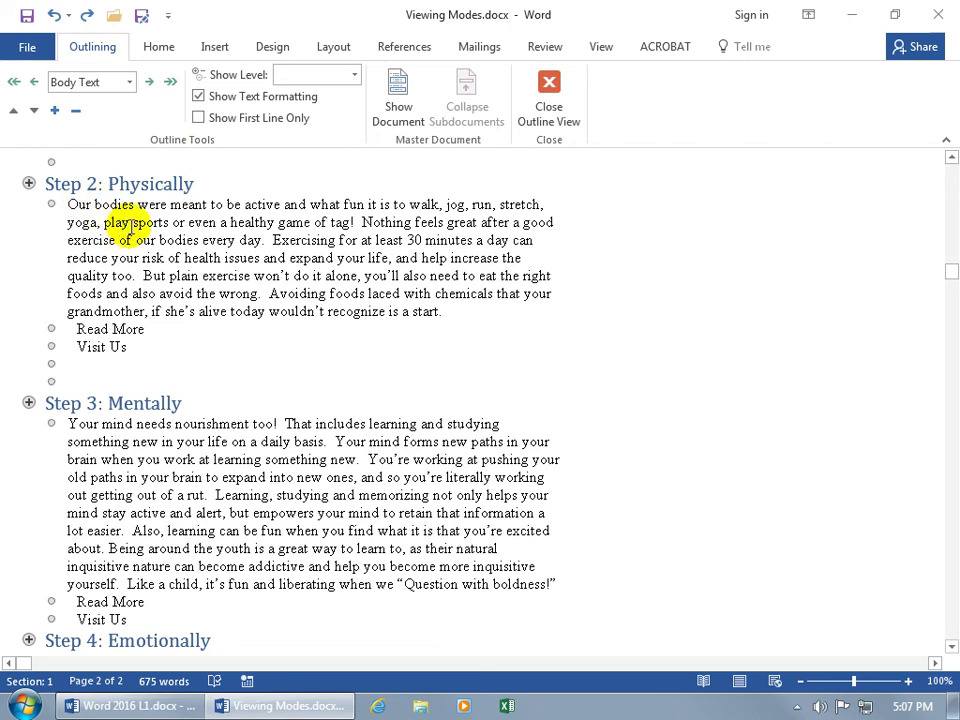
scroll(193, 356, "up", 6)
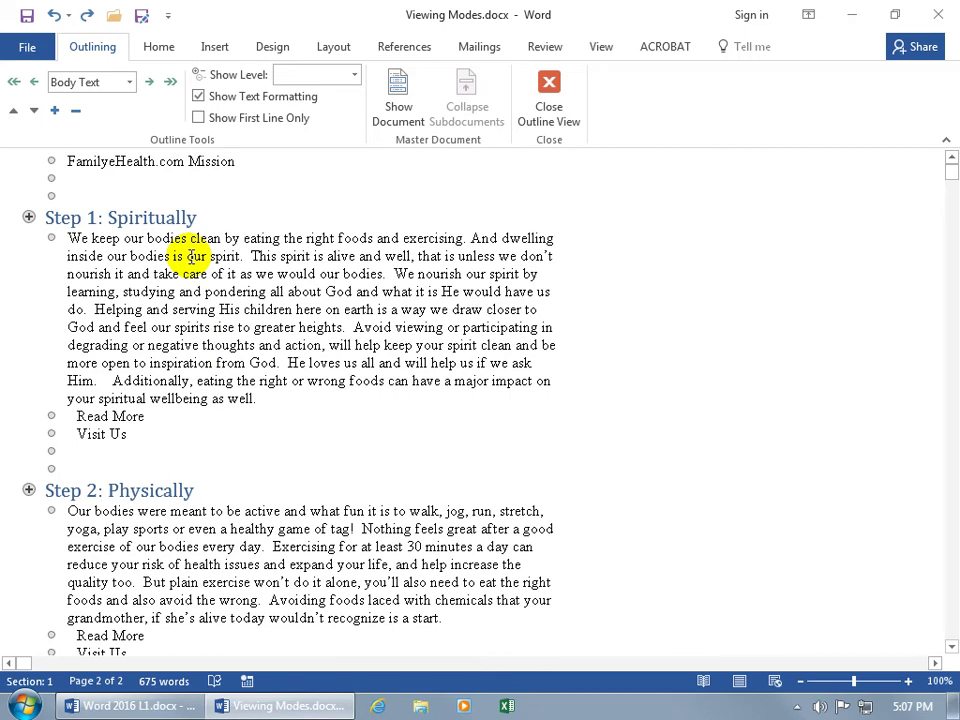
mouse_move(951, 178)
left_mouse_down()
mouse_move(952, 197)
mouse_move(950, 162)
left_mouse_up()
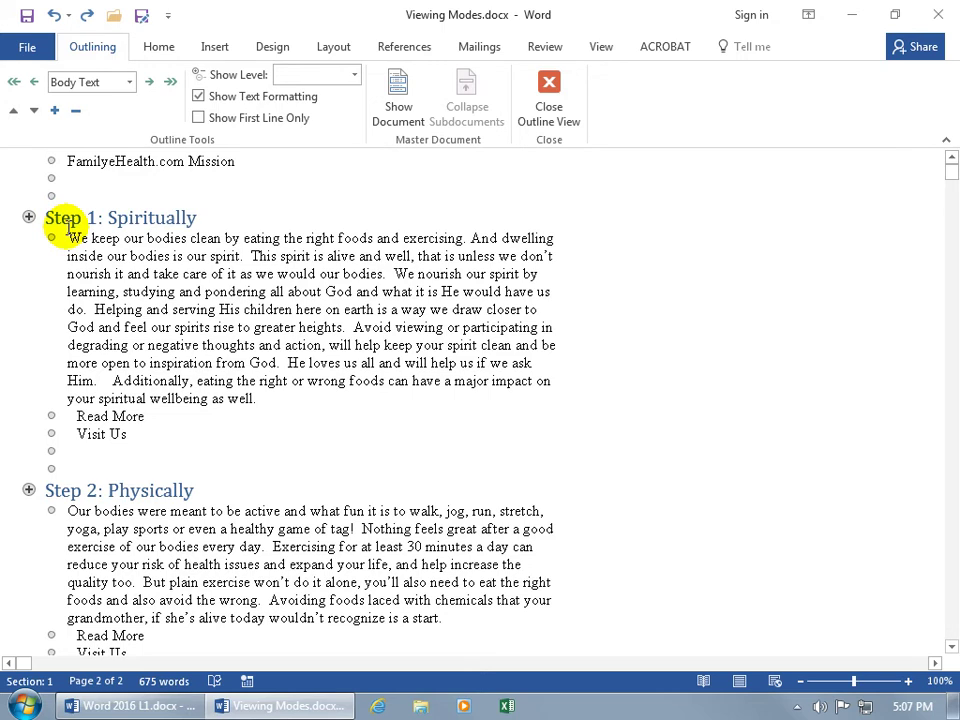
Collapse the Step 1: Spiritually, Step 2: Physically and Step 3: Mentally sections in the outline
double_click(29, 217)
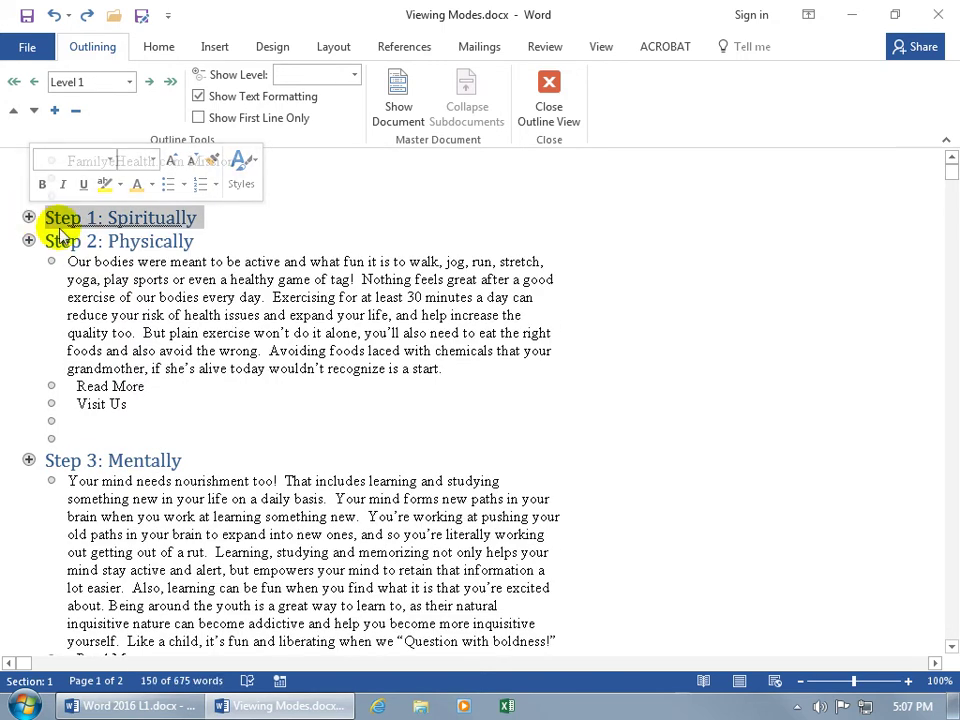
left_click(29, 240)
double_click(29, 240)
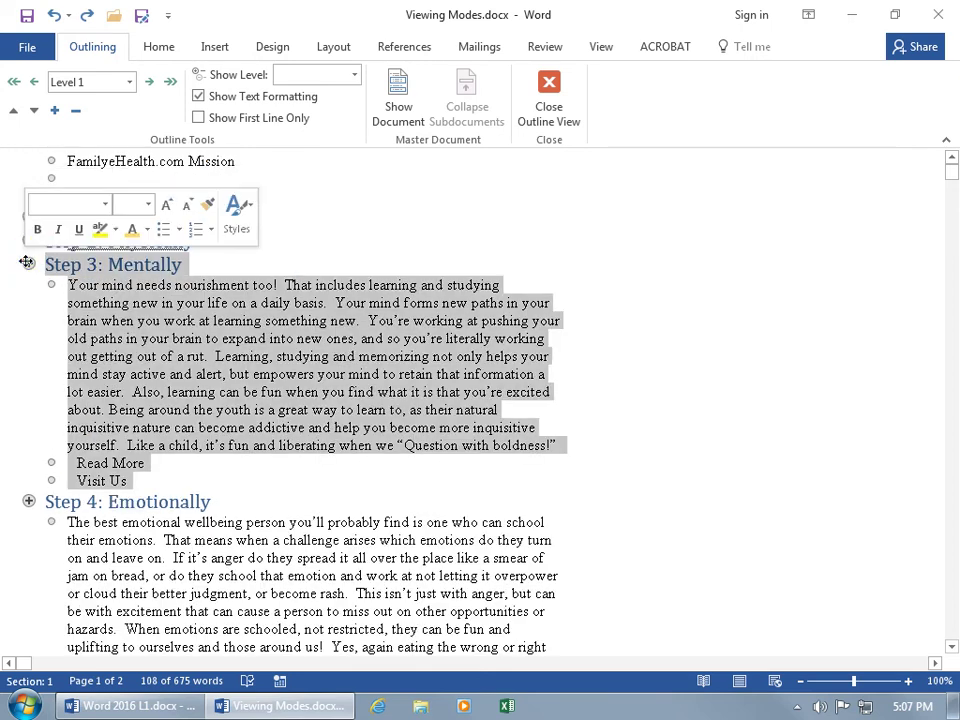
double_click(29, 265)
left_click(297, 266)
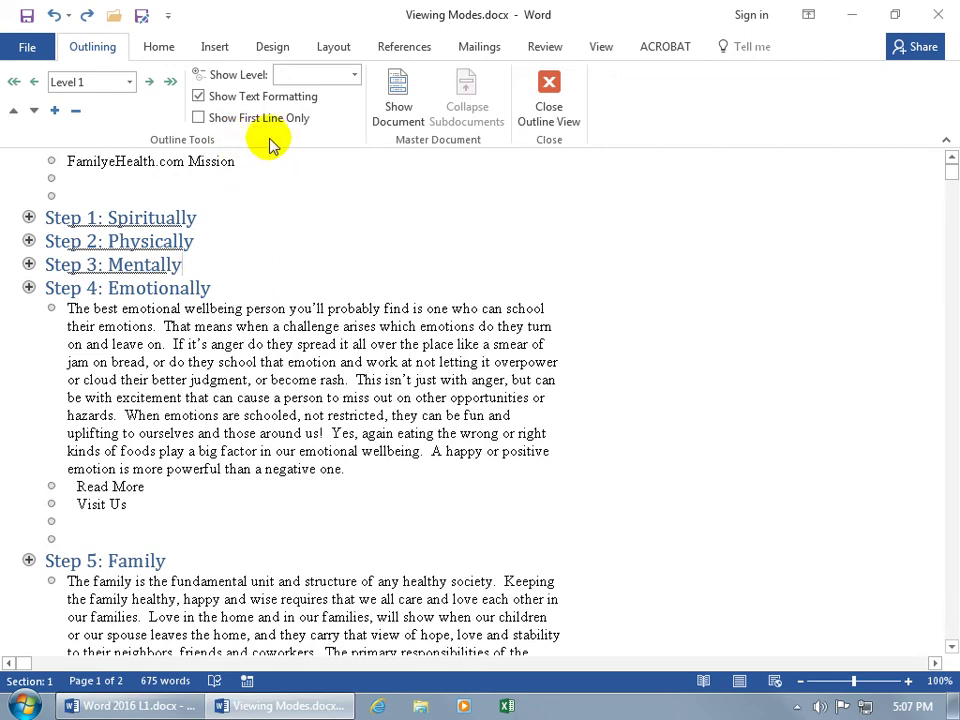
Limit the outline to Level 1 headings, and change the shown level to Level 2
left_click(356, 74)
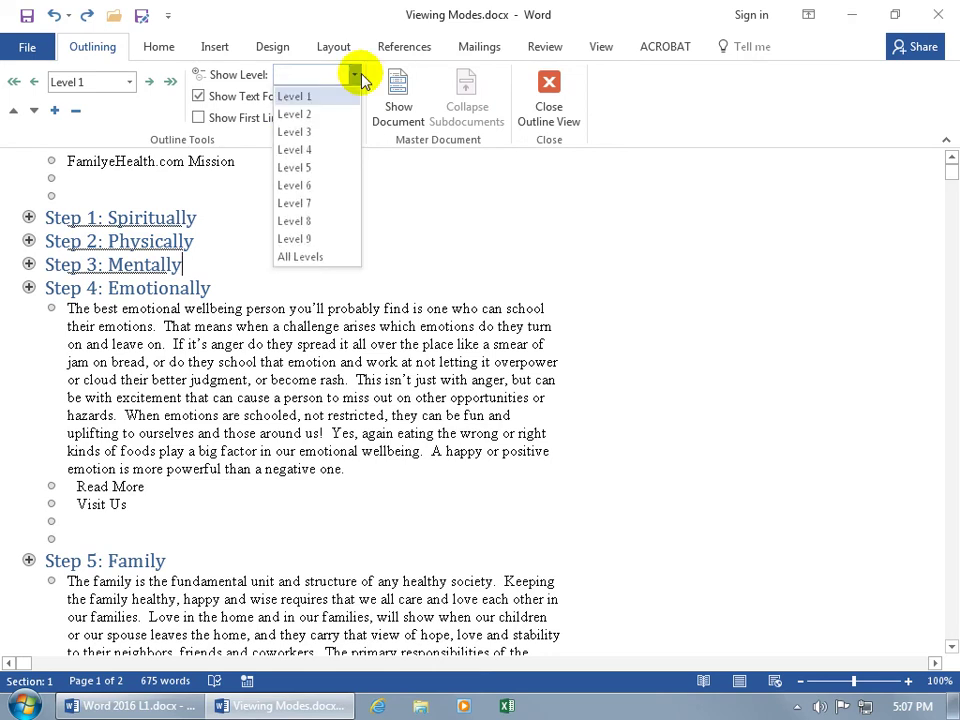
left_click(311, 96)
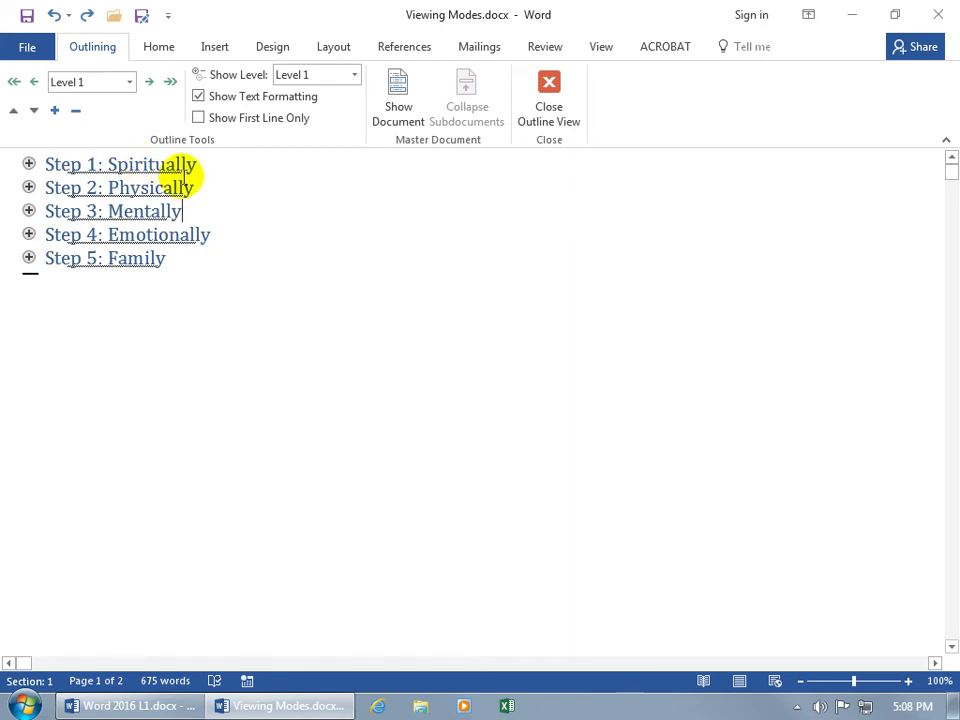
left_click(354, 75)
left_click(330, 116)
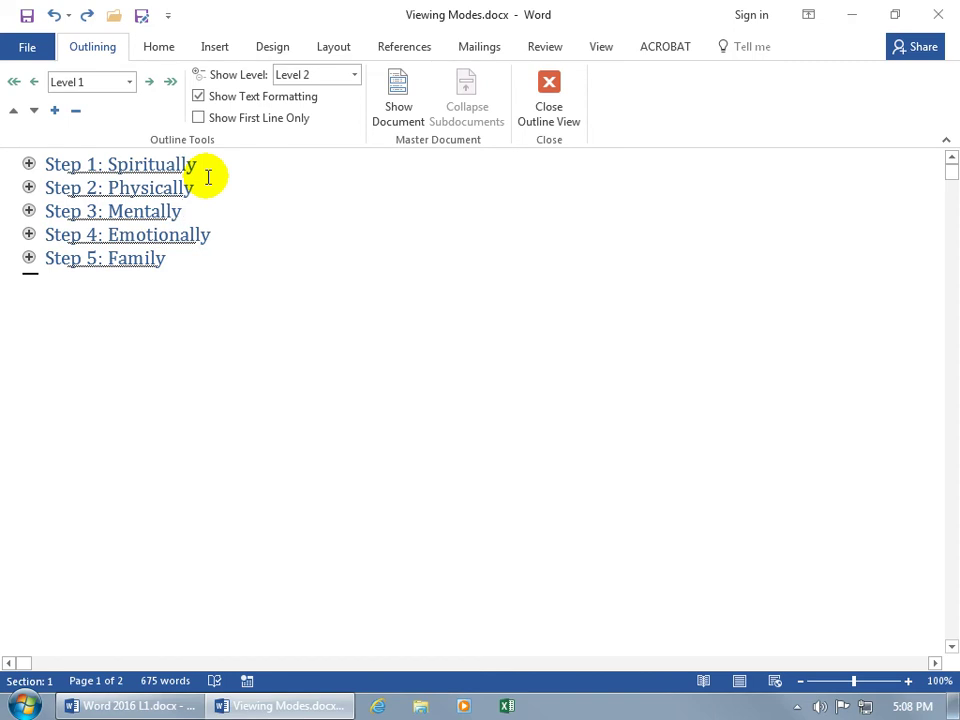
Expand the Step 5: Family section and set the outline to show All Levels
double_click(28, 257)
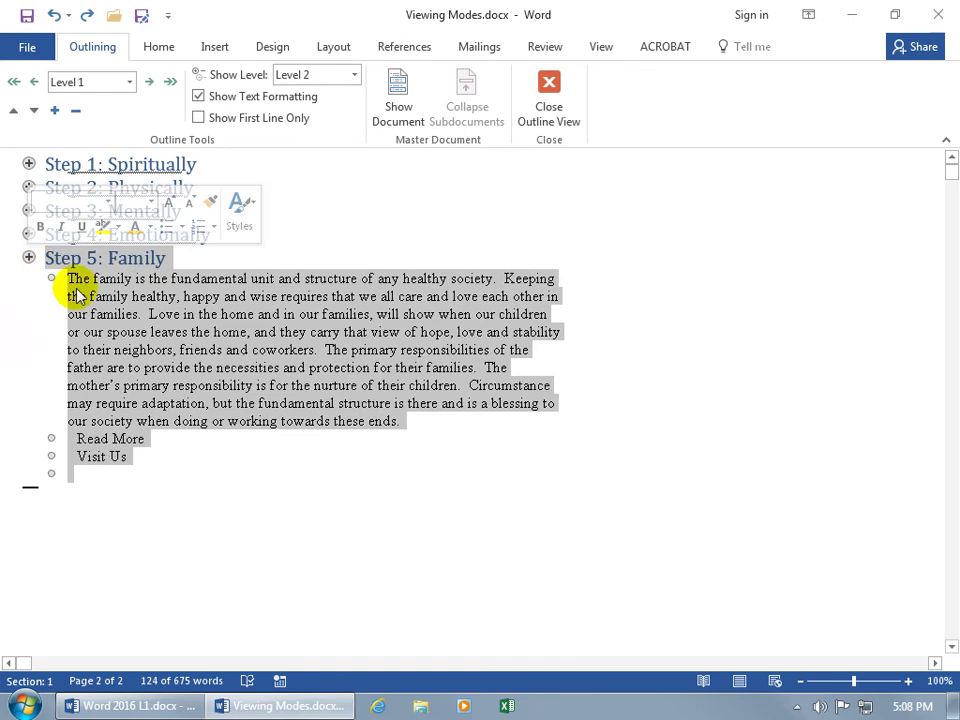
left_click(354, 75)
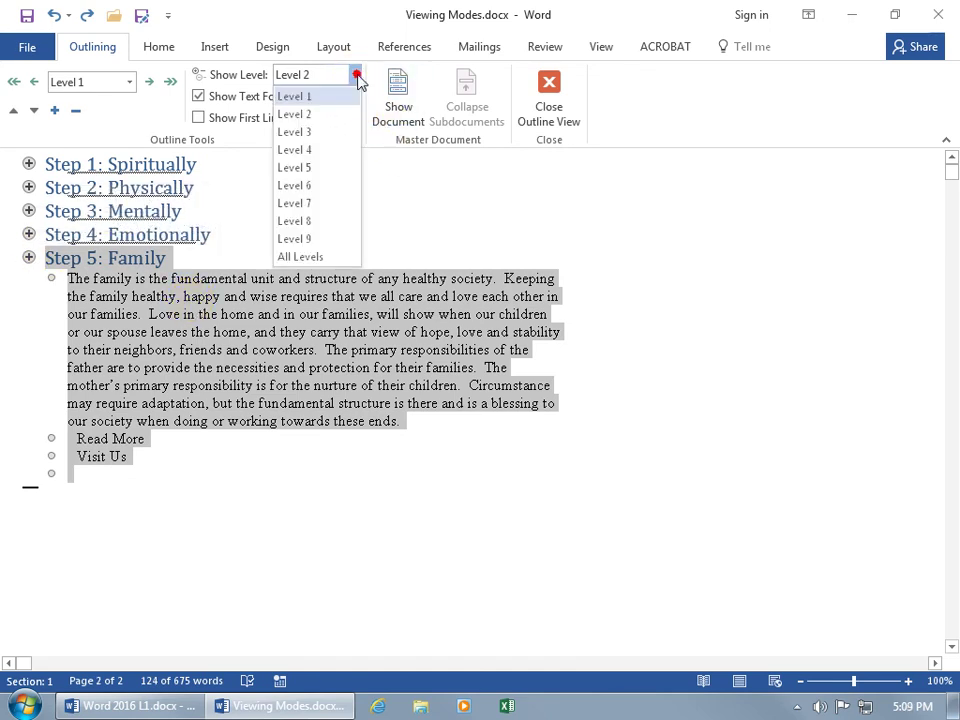
left_click(344, 256)
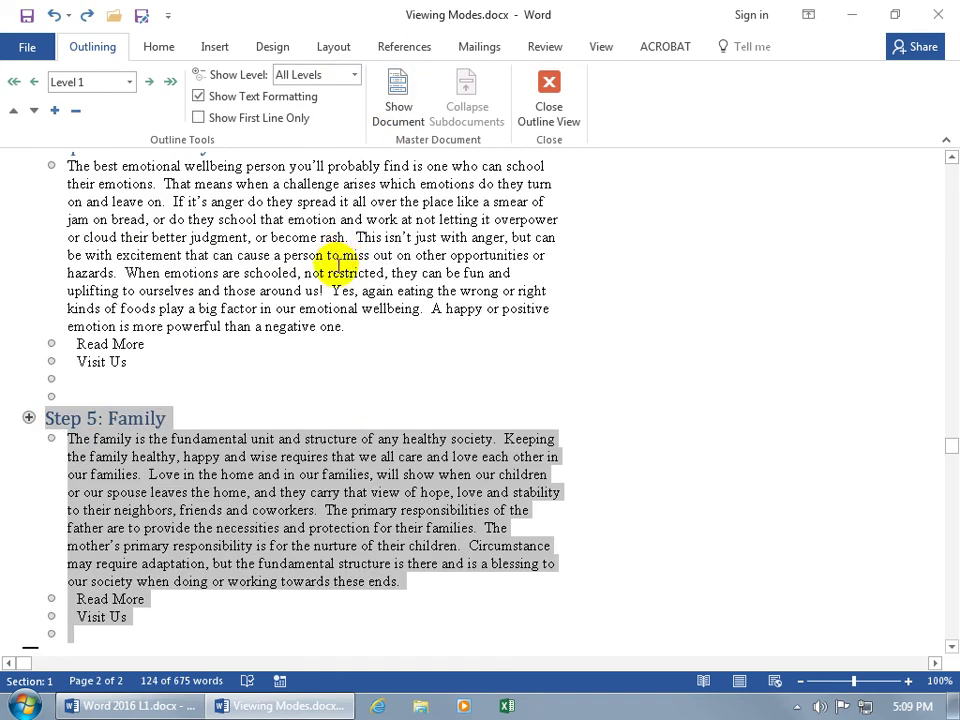
Collapse the Step 1: Spiritually section and move it between Step 2: Physically and Step 3: Mentally
scroll(338, 268, "up", 4)
scroll(338, 268, "up", 12)
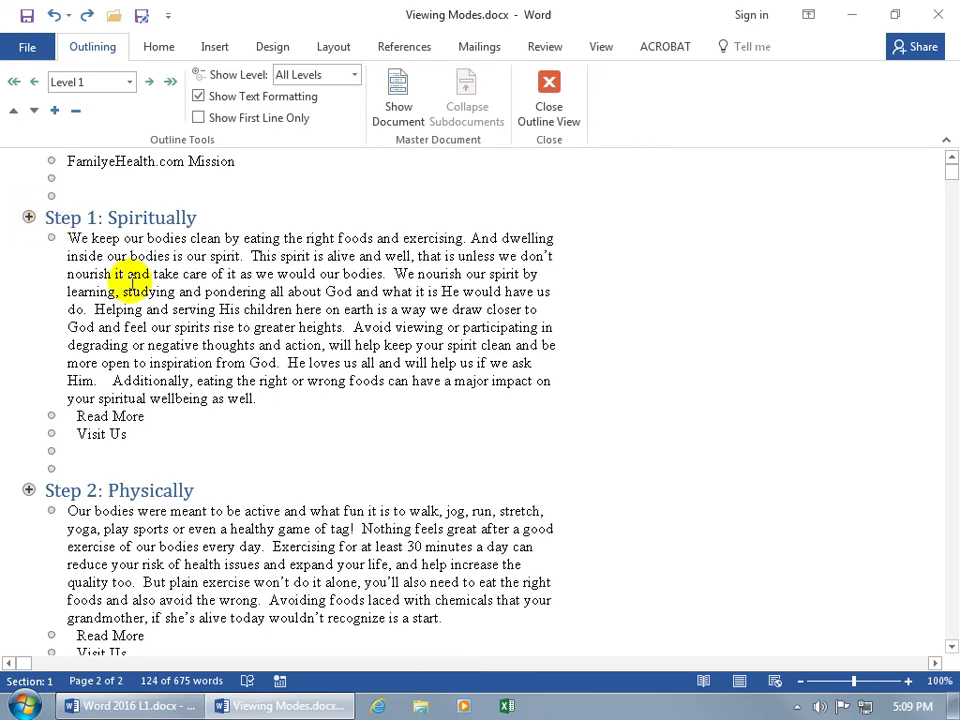
double_click(29, 216)
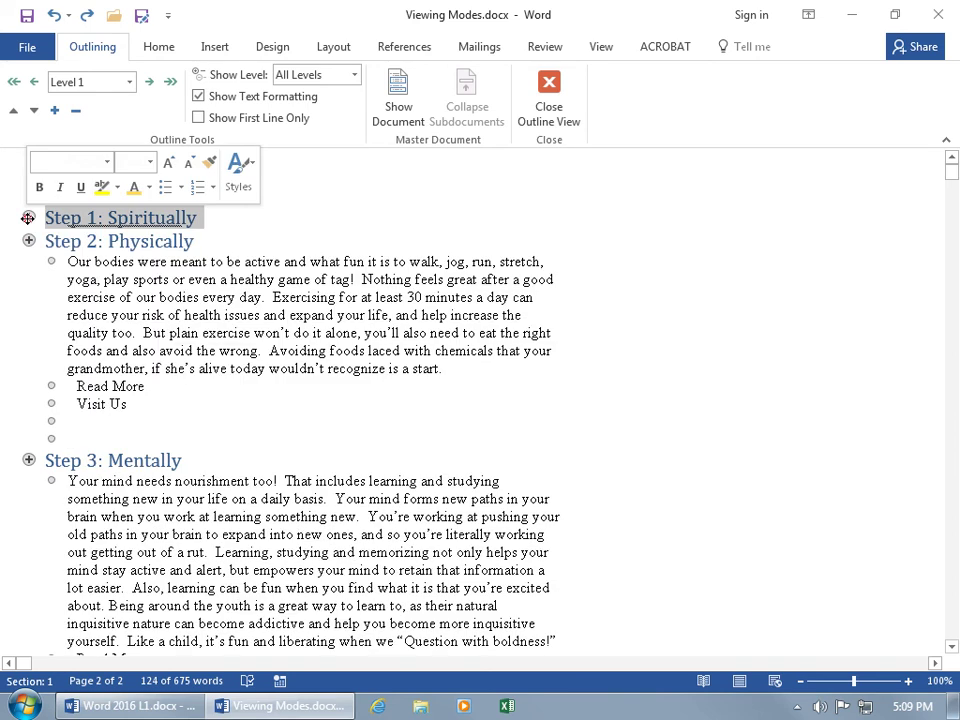
left_click_drag(30, 214, 75, 441)
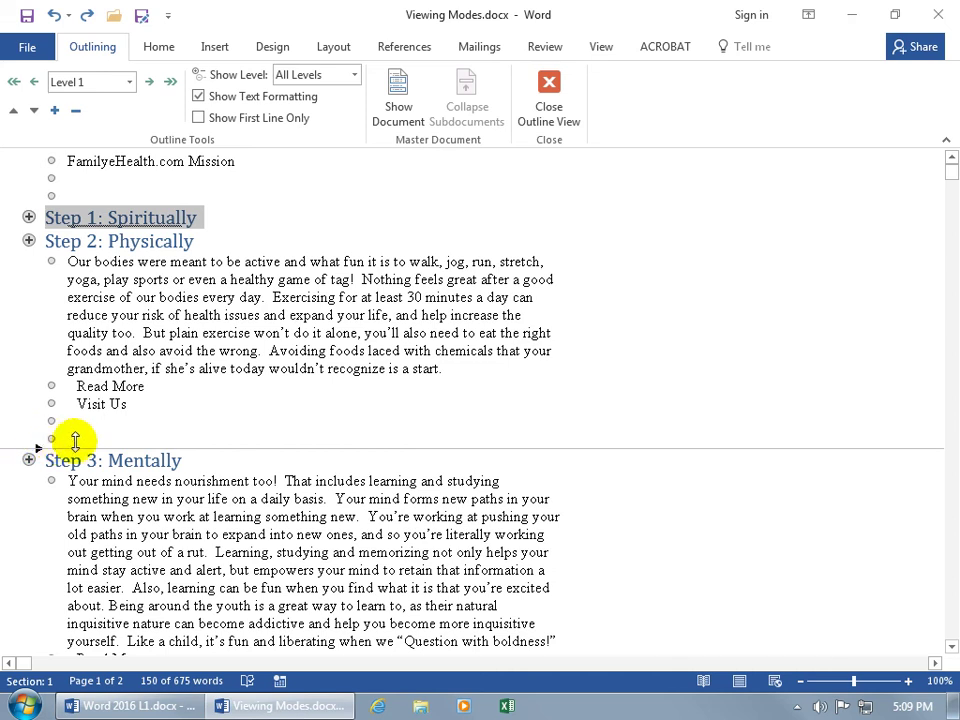
left_click_drag(75, 441, 73, 442)
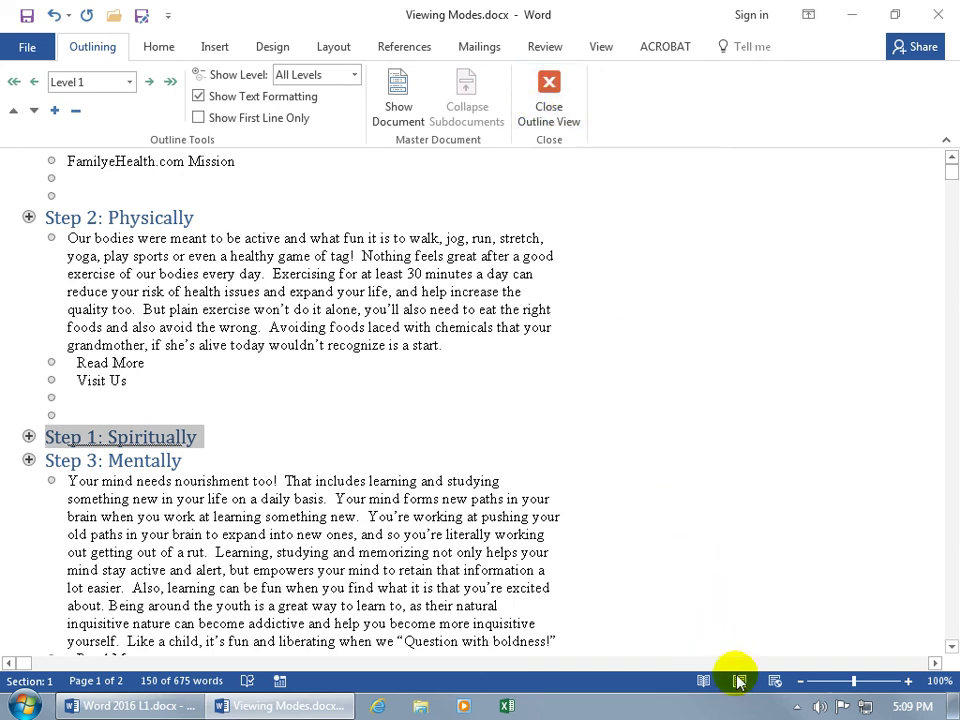
Close Outline view and undo the move of the Step 1: Spiritually section
left_click(549, 102)
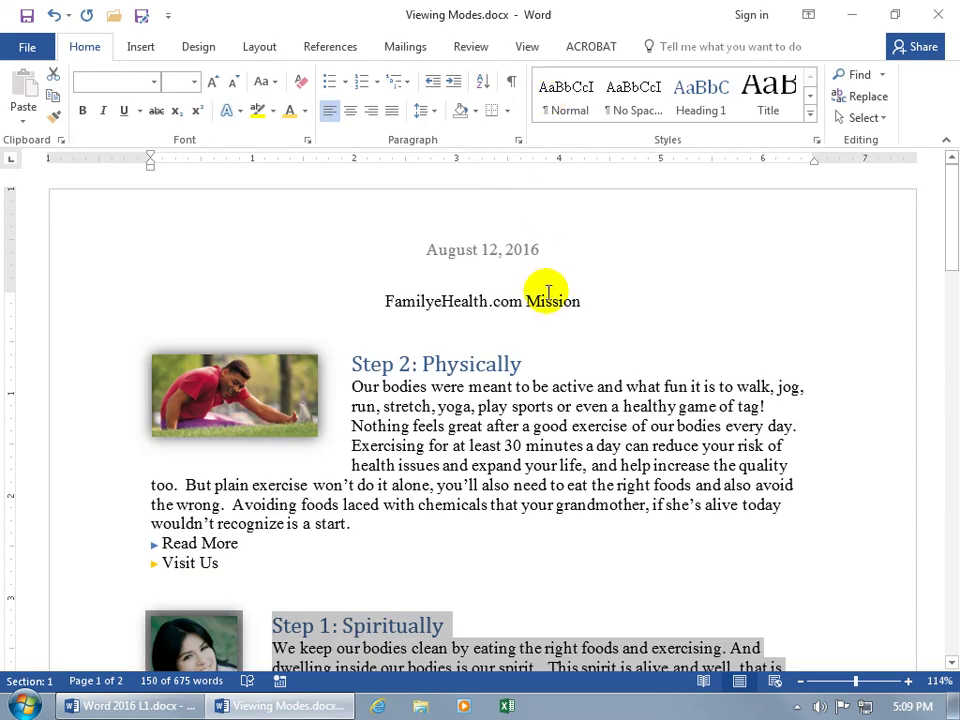
scroll(550, 290, "down", 3)
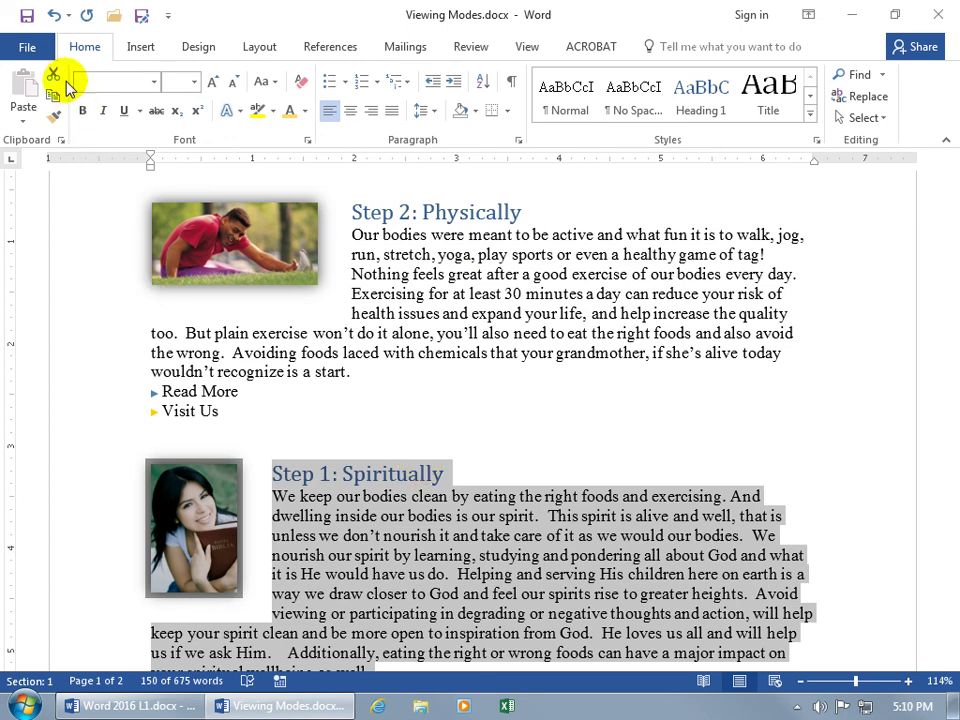
left_click(53, 16)
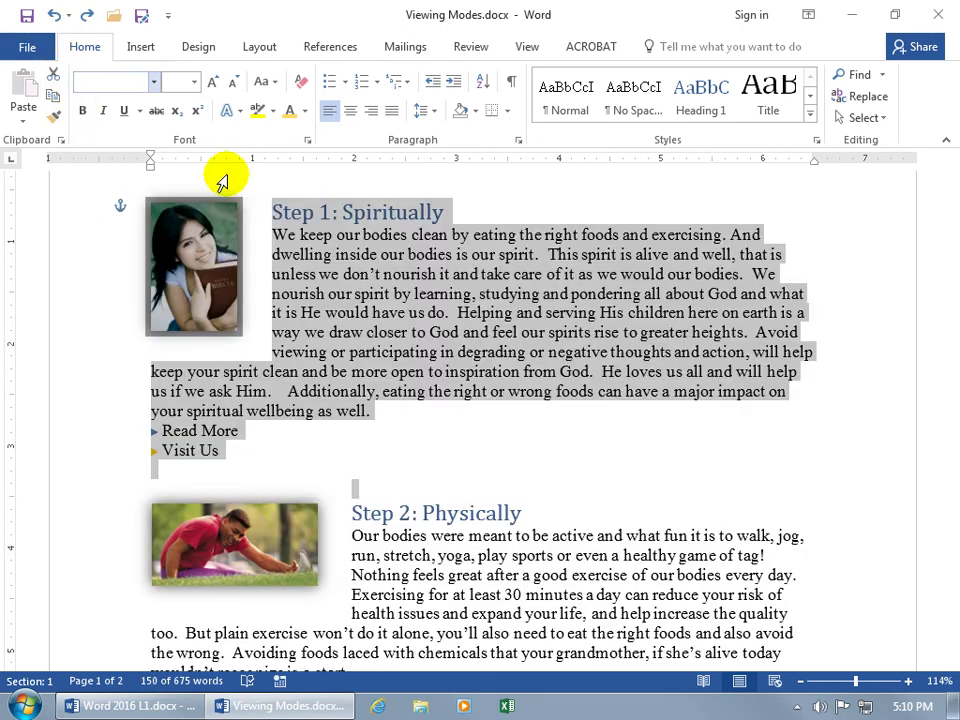
left_click(360, 274)
scroll(400, 300, "up", 1)
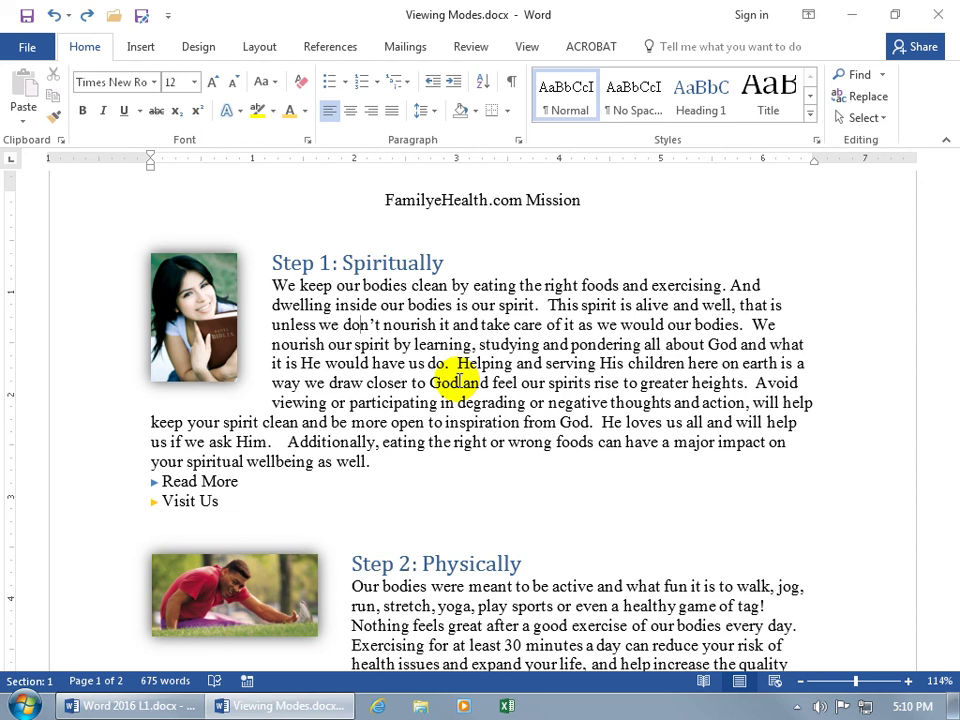
Place the cursor at the start of the Step 4: Emotionally paragraph, and close the document with its changes saved
scroll(457, 380, "down", 13)
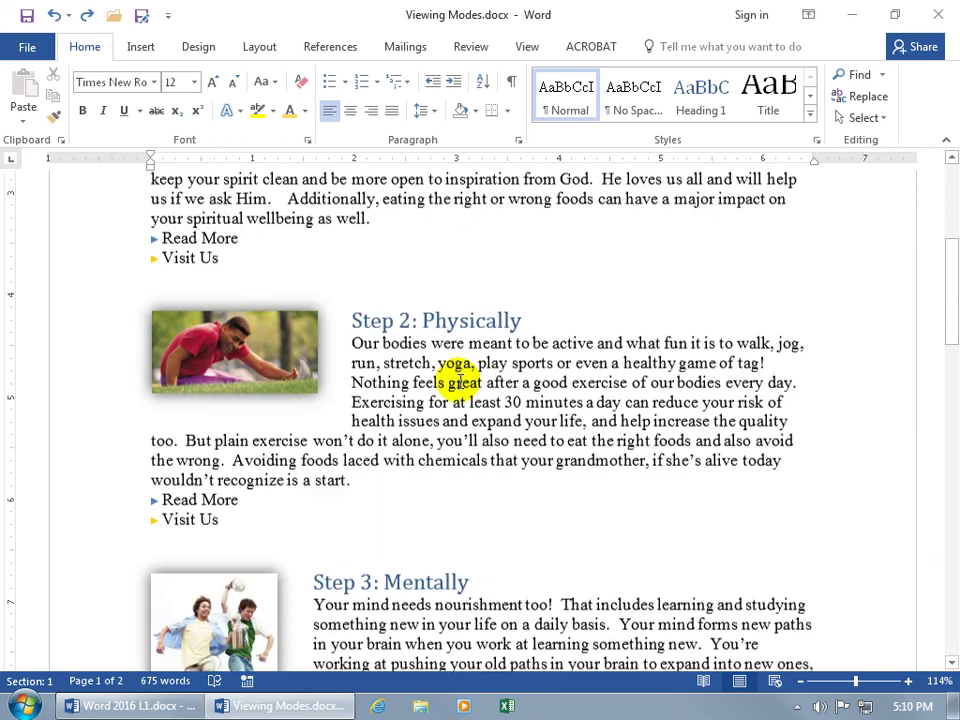
scroll(460, 381, "down", 3)
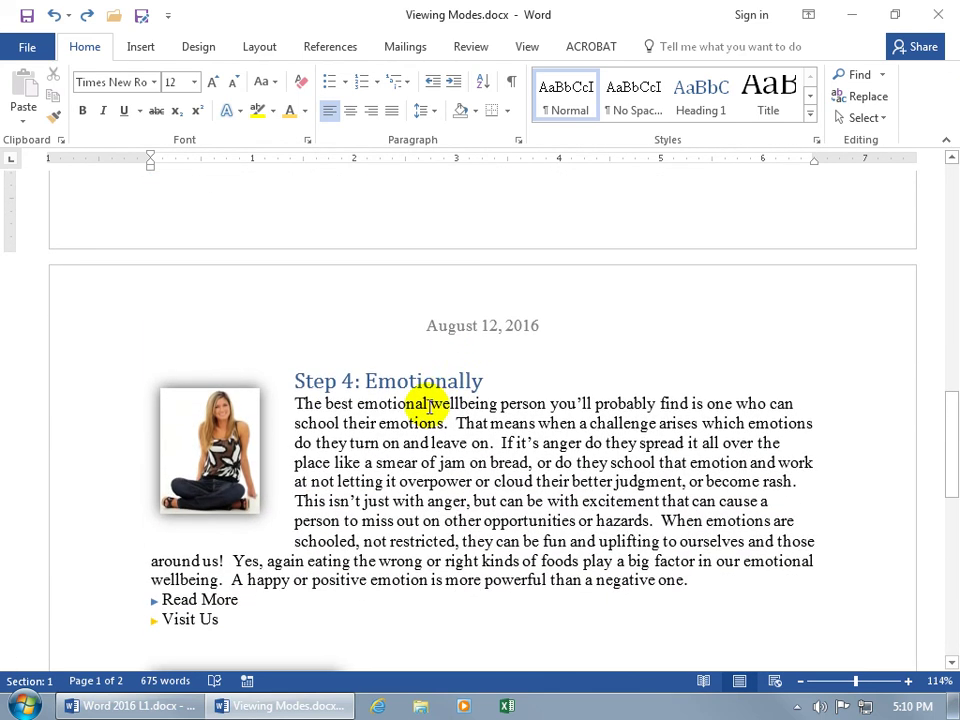
left_click(296, 403)
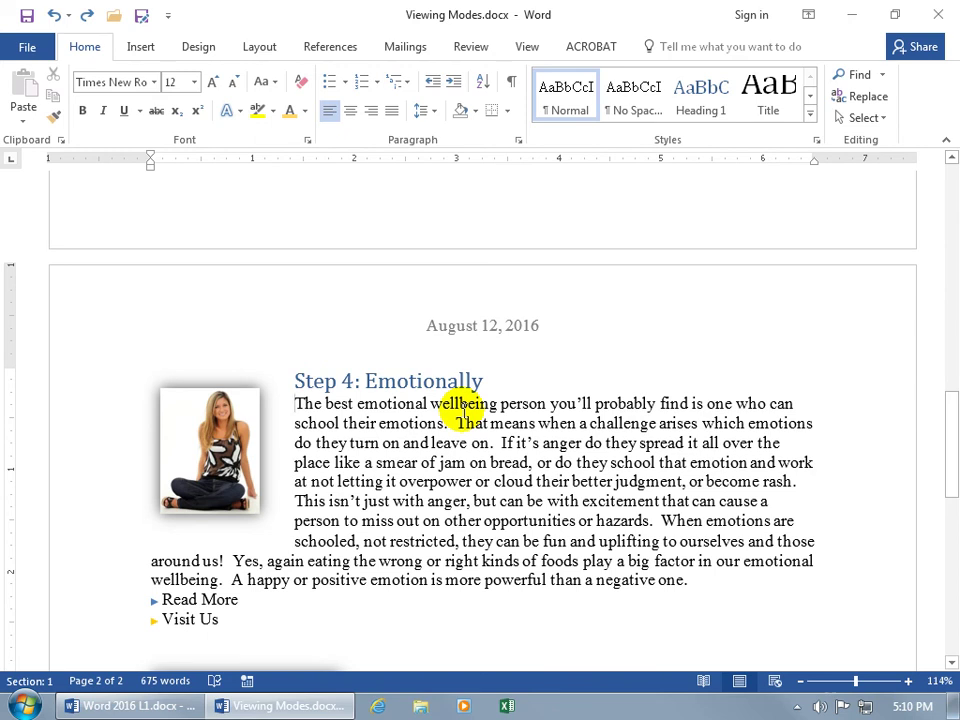
left_click(937, 14)
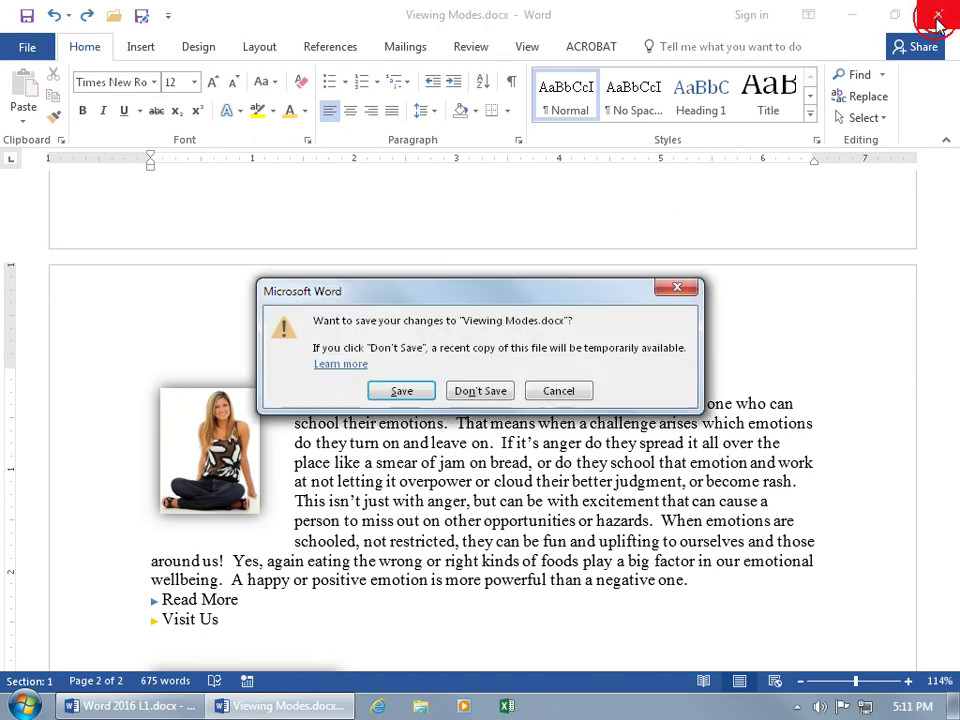
left_click(380, 391)
Reopen Viewing Modes.docx from the desktop and resume reading at the remembered Step 4: Emotionally position
left_click(458, 340)
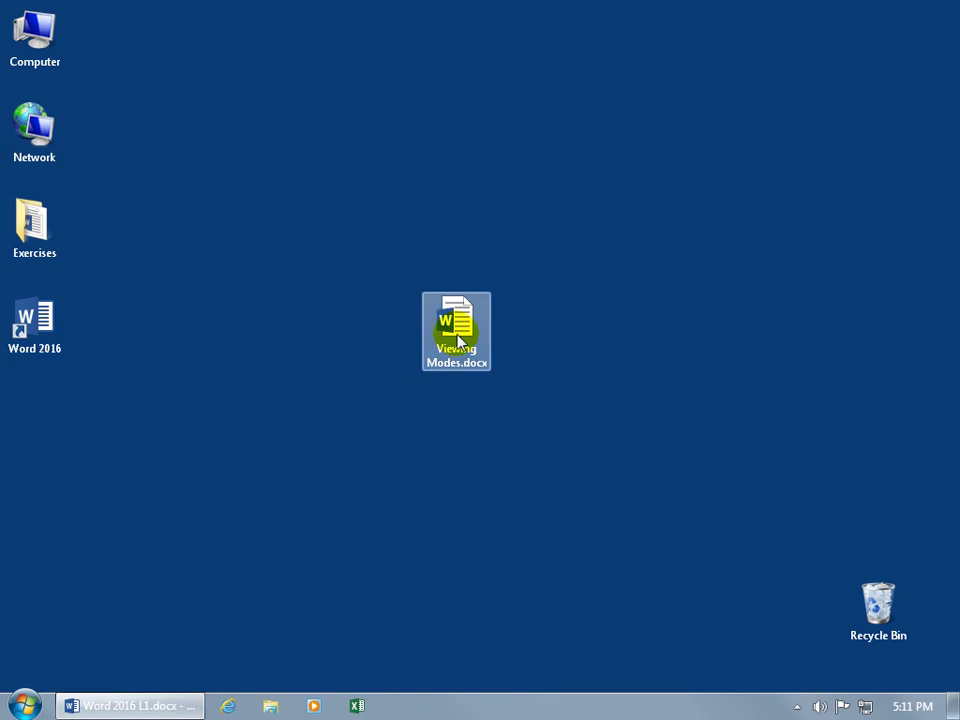
double_click(458, 340)
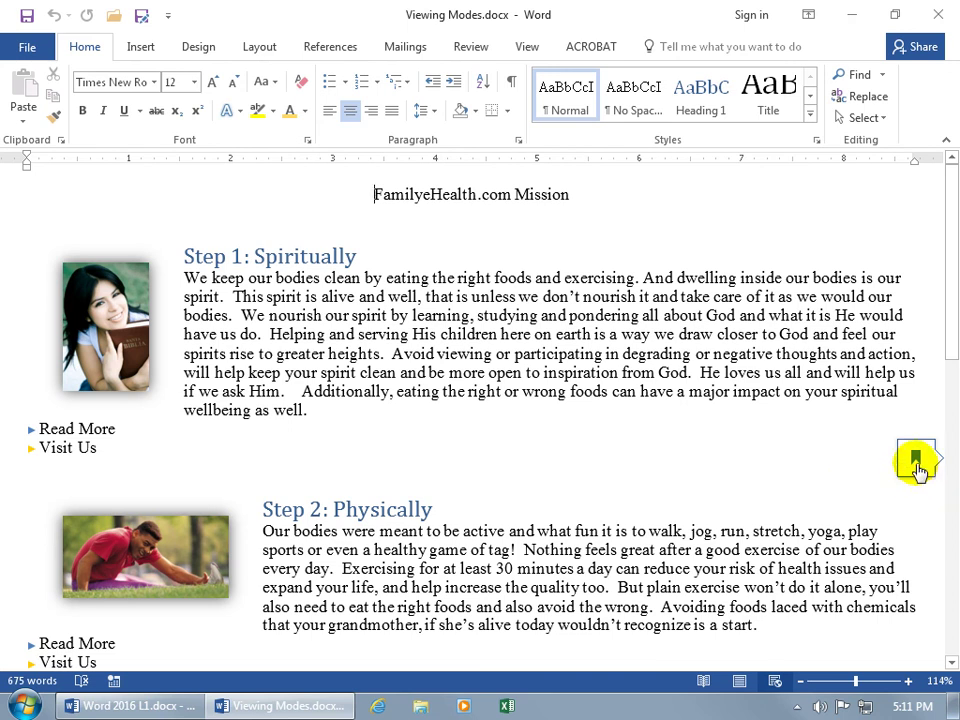
mouse_move(918, 465)
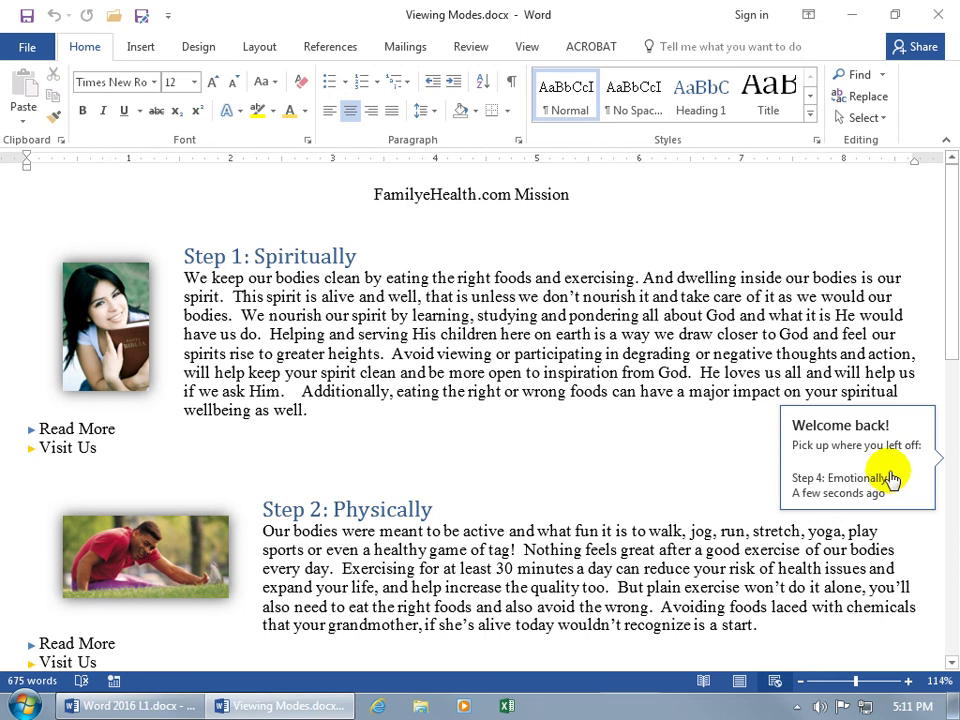
left_click(884, 466)
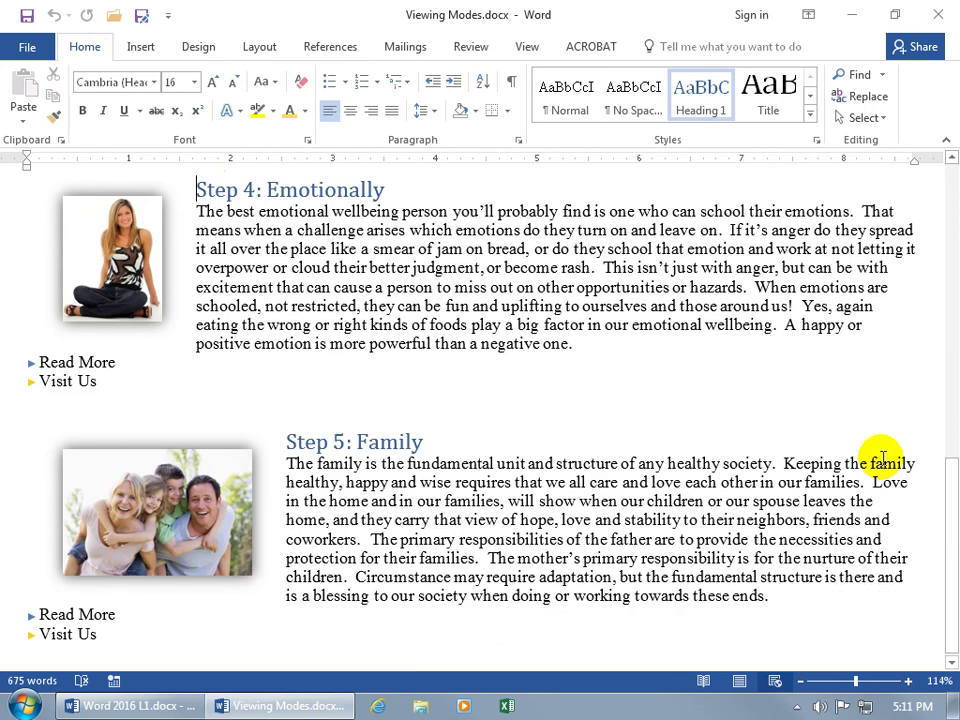